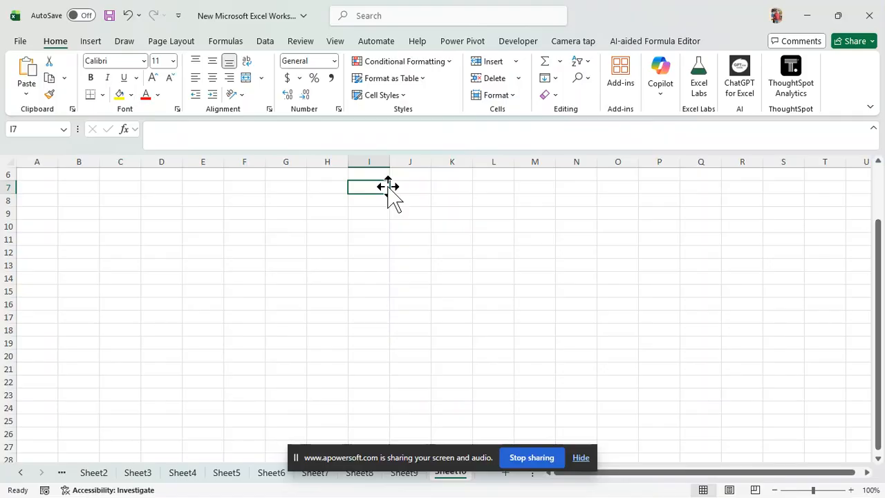
Step: Enter the title Employee Form in I7 and the field labels First Name, Last Name and DOB in I8:I10
text(Employee)
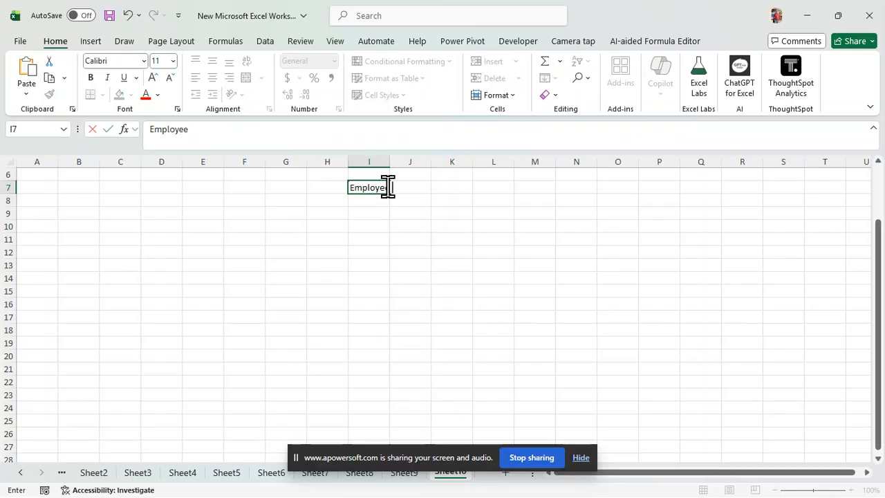
text( Form)
key(Return)
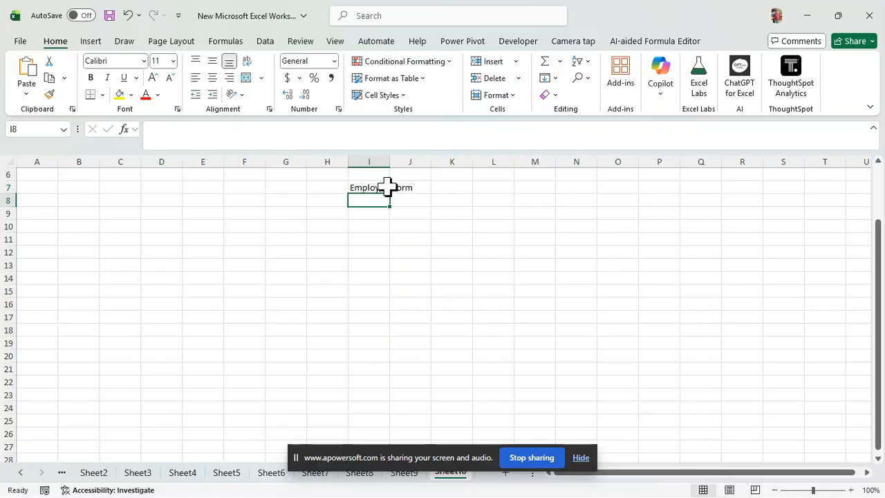
text(First Name)
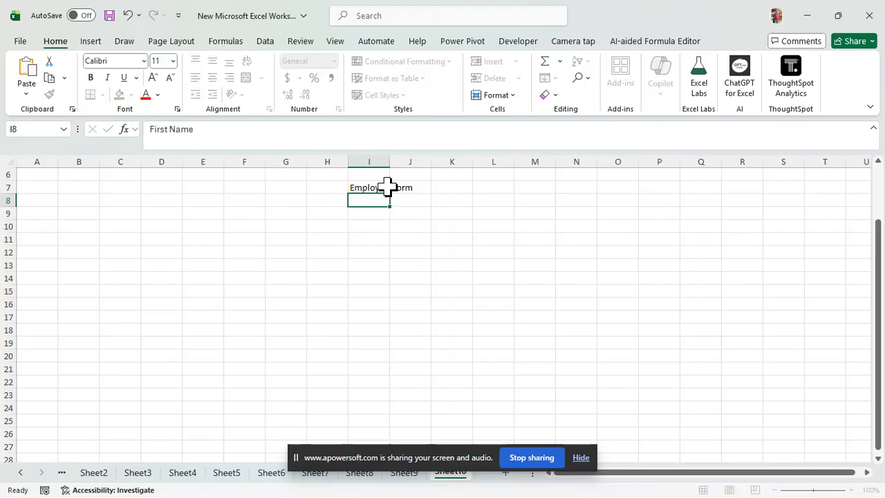
key(Return)
text(Last Name)
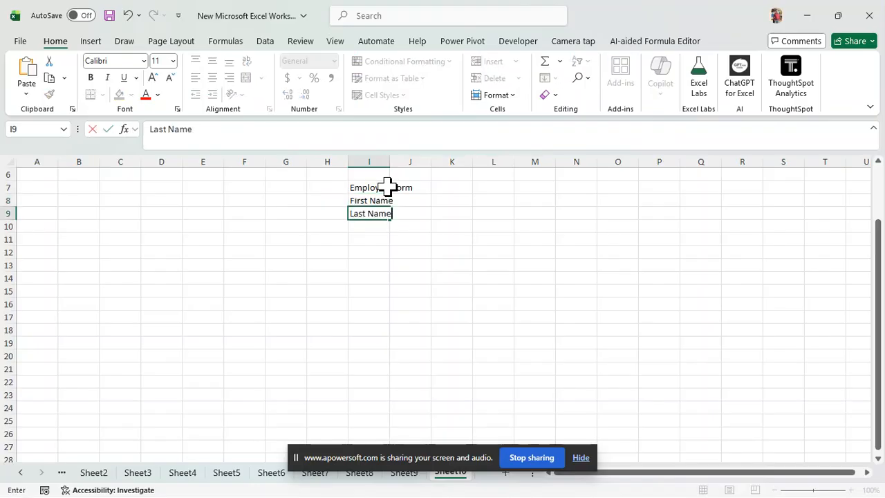
key(Return)
text(DOB)
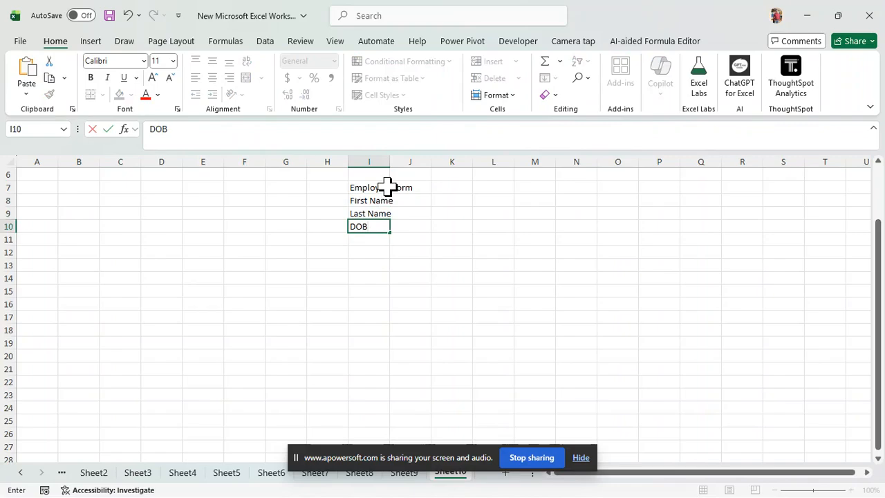
key(Return)
Step: Add the field labels Contact, Location and Country in cells I11:I13
text(Con)
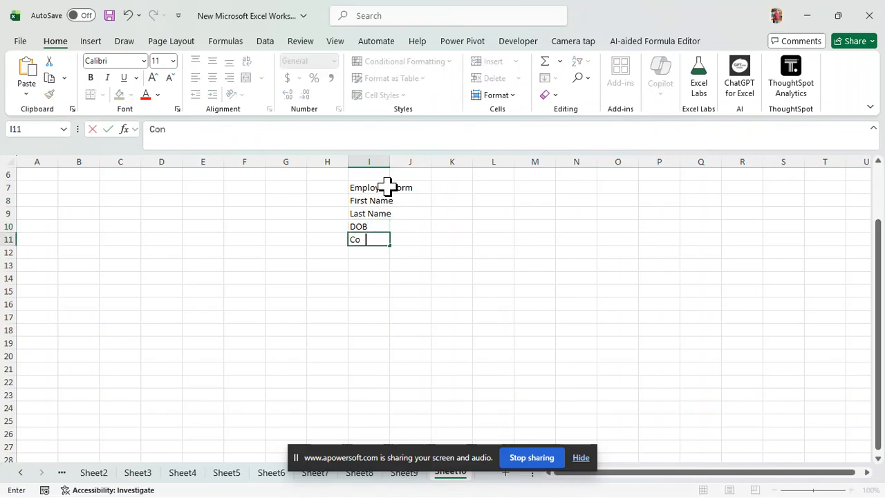
text(tact)
key(Return)
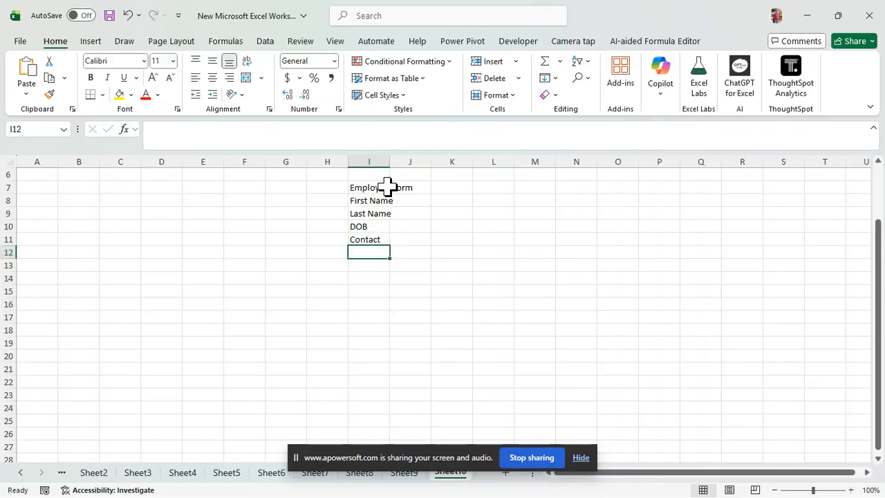
text(Location)
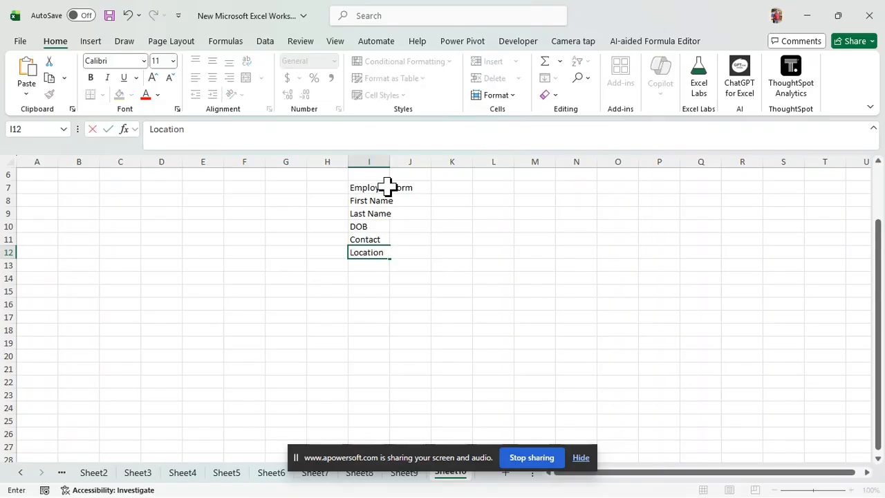
key(Return)
text(Coun)
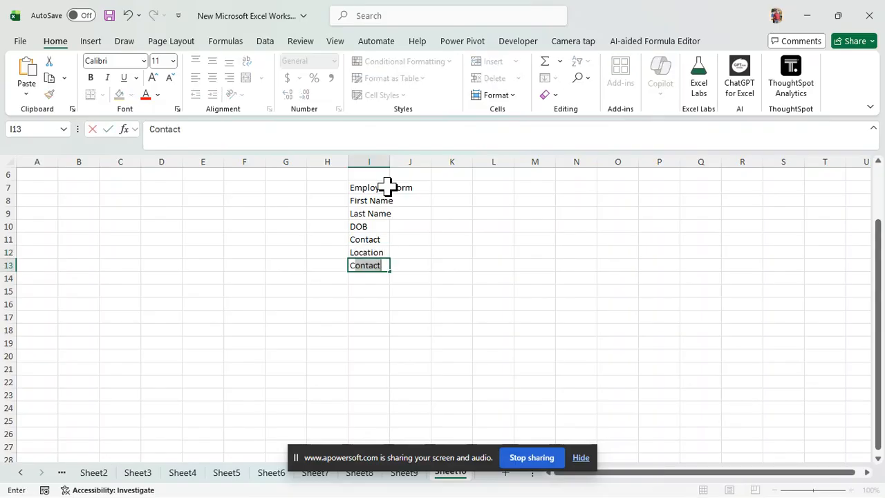
text(try)
key(Return)
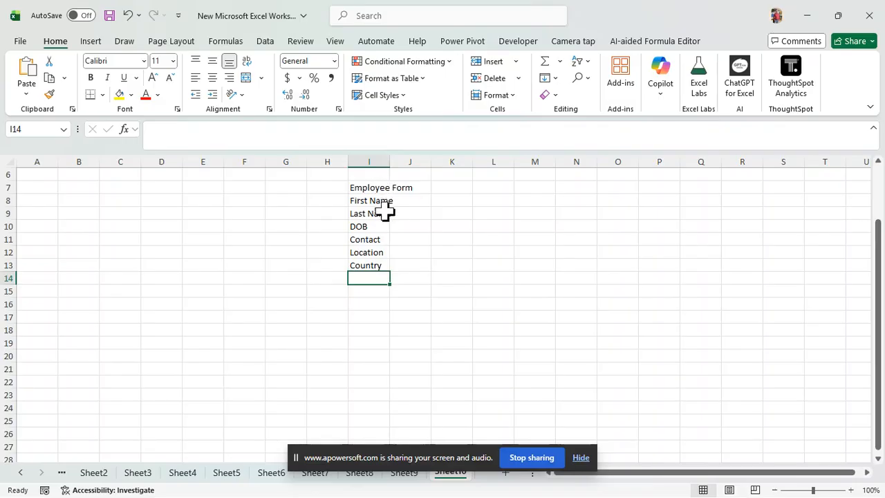
Step: Apply the custom number format @*_ to the field labels in I8:I13
drag(366, 200, 366, 267)
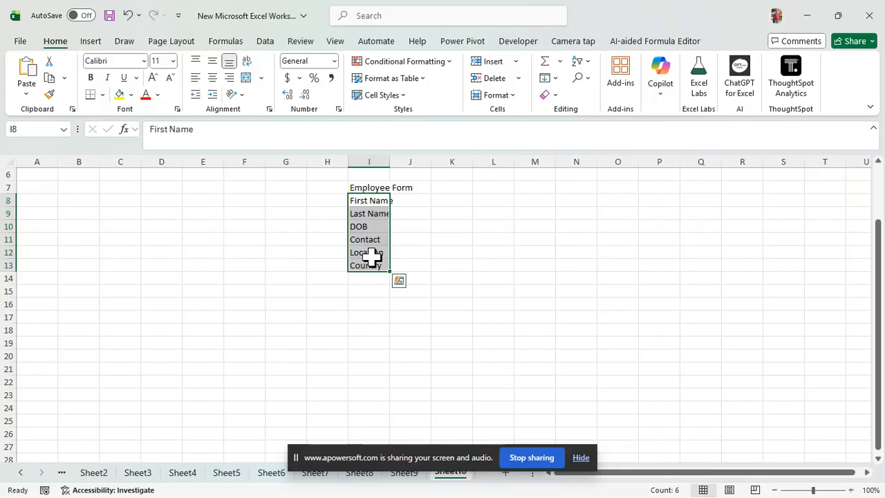
key(ctrl+1)
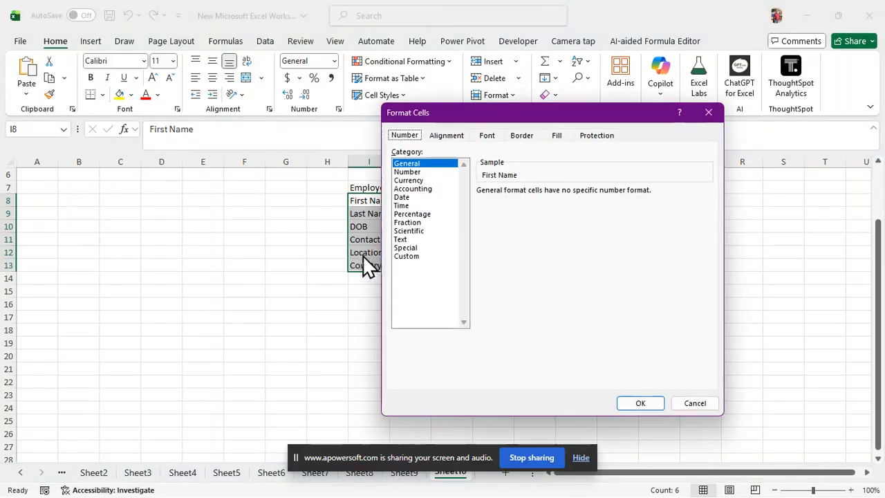
click(404, 257)
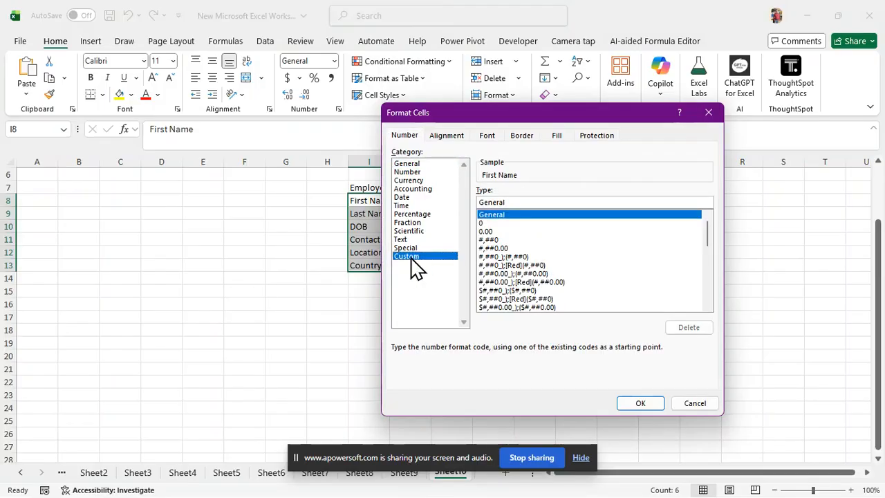
click(507, 201)
key(BackSpace)
key(BackSpace)
key(BackSpace)
key(BackSpace)
key(BackSpace)
key(BackSpace)
key(BackSpace)
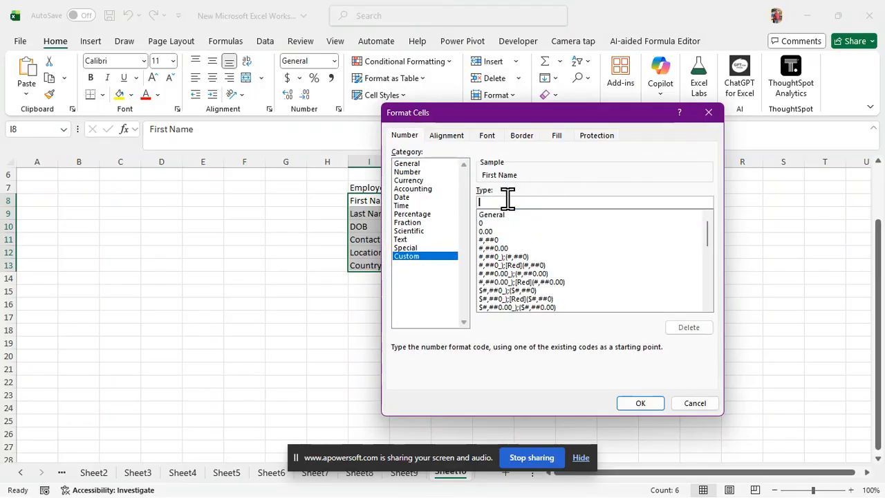
text(@*_)
click(643, 403)
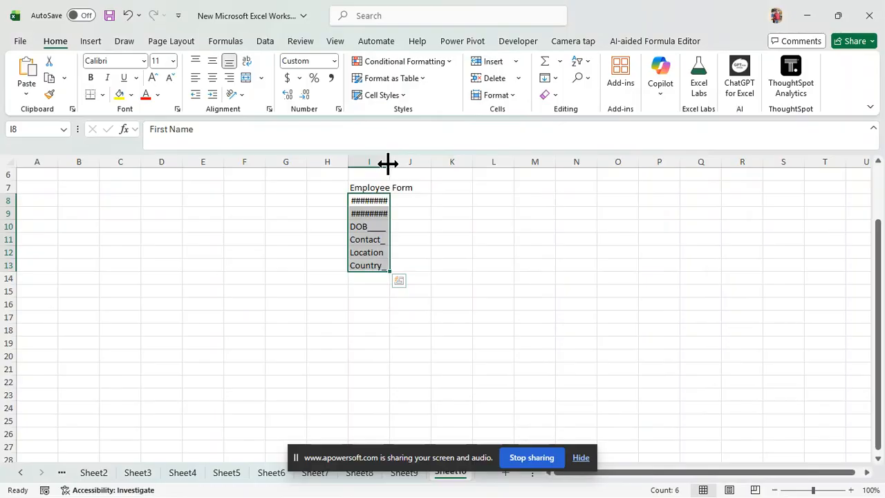
Step: Widen column I to about nine times its default width to lengthen the fill-in lines, and deselect the labels
drag(388, 164, 738, 165)
click(557, 304)
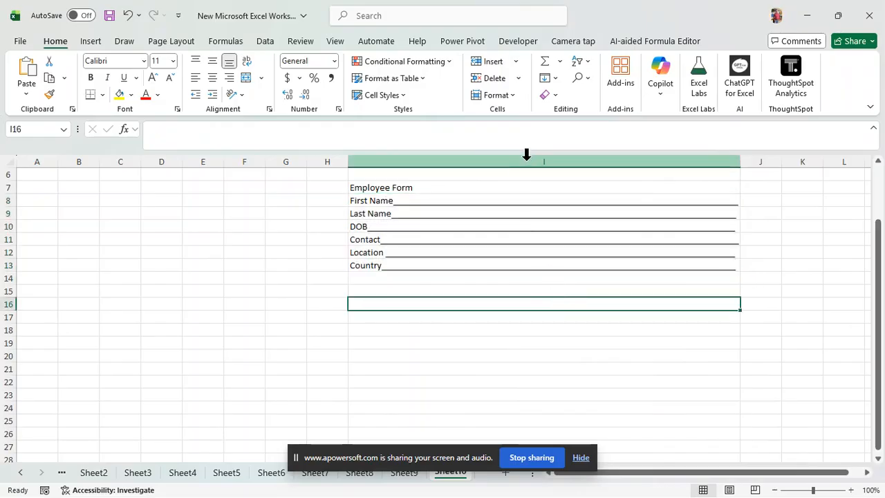
click(242, 277)
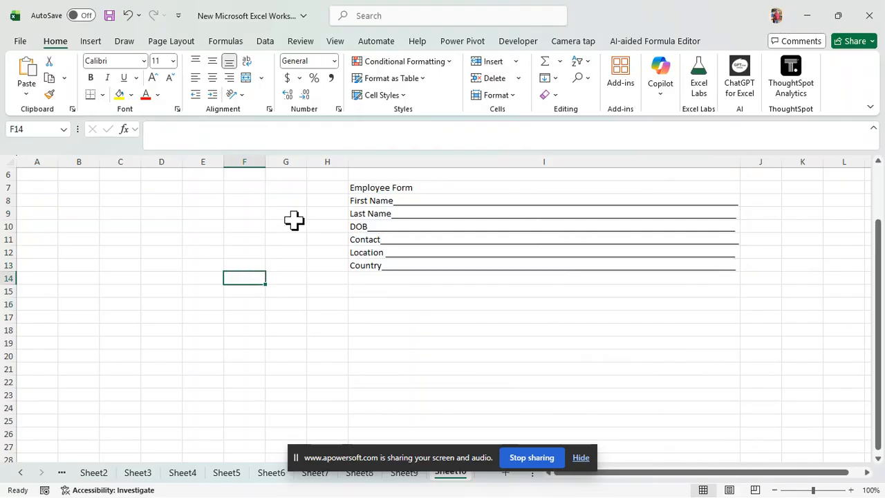
Step: Hide the gridlines on the employee form sheet
key(alt)
key(w)
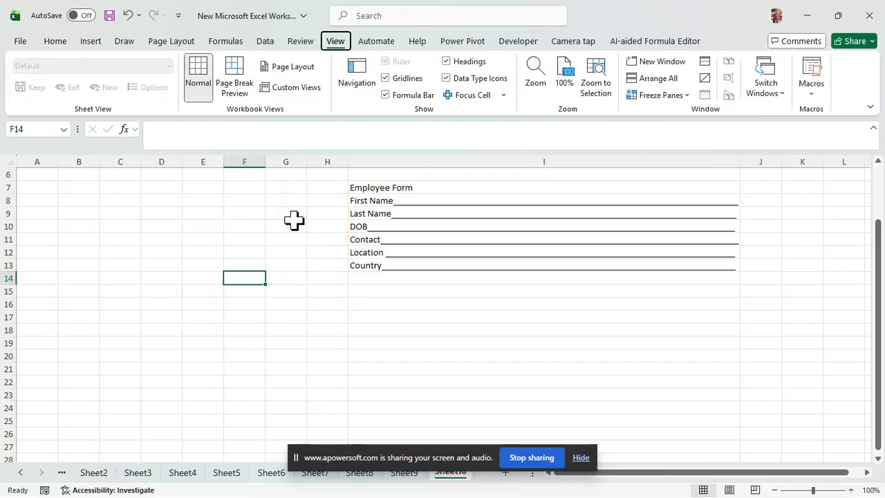
key(v)
key(g)
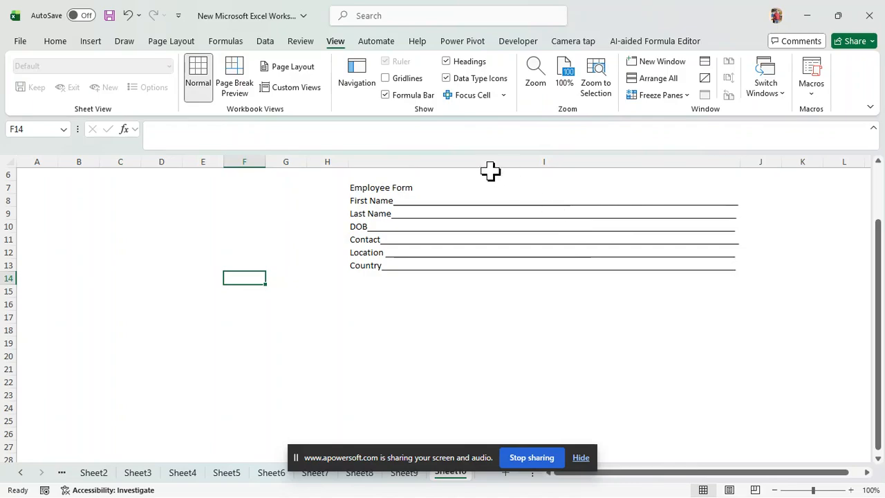
Step: Move the screen-sharing bar off the sheet tabs and add a new worksheet after Sheet10
click(93, 46)
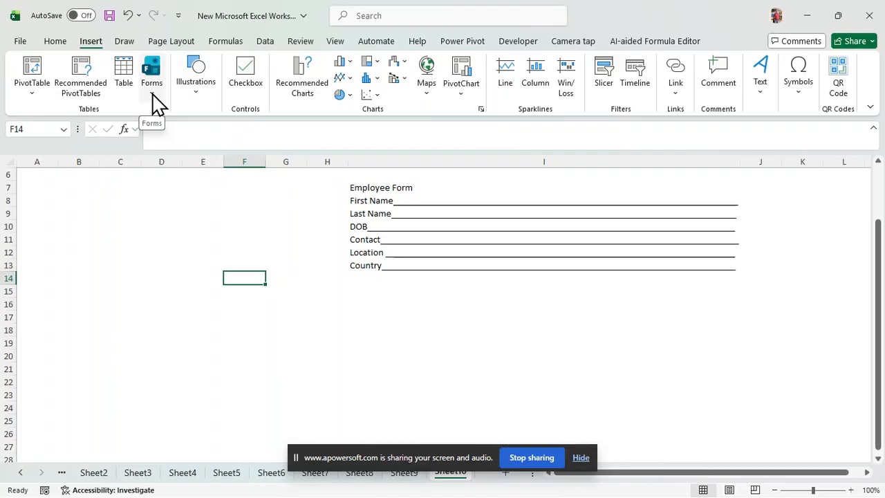
drag(379, 465, 613, 443)
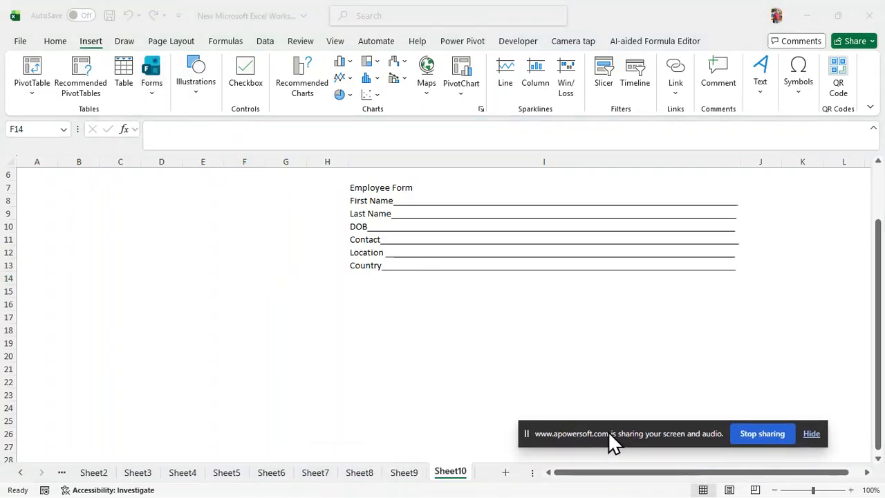
click(506, 477)
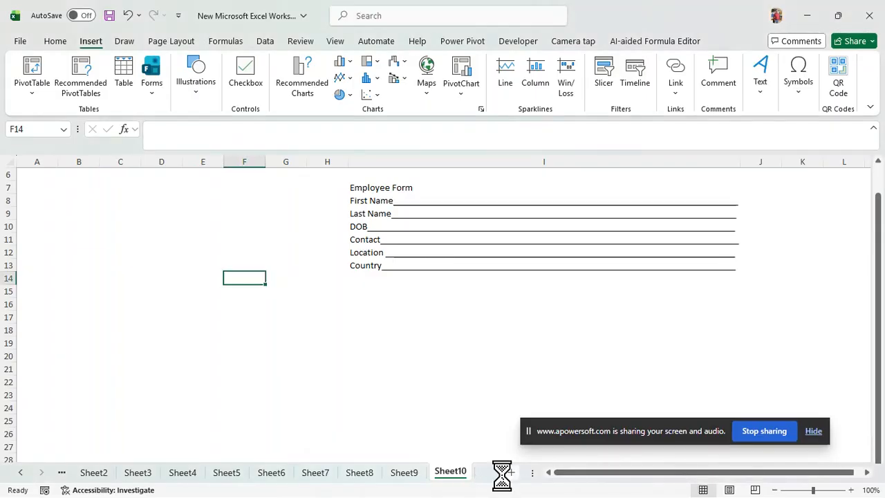
Step: Enter the column headers Name, Location and Contact in H2:J2 of the new sheet
click(364, 253)
click(343, 201)
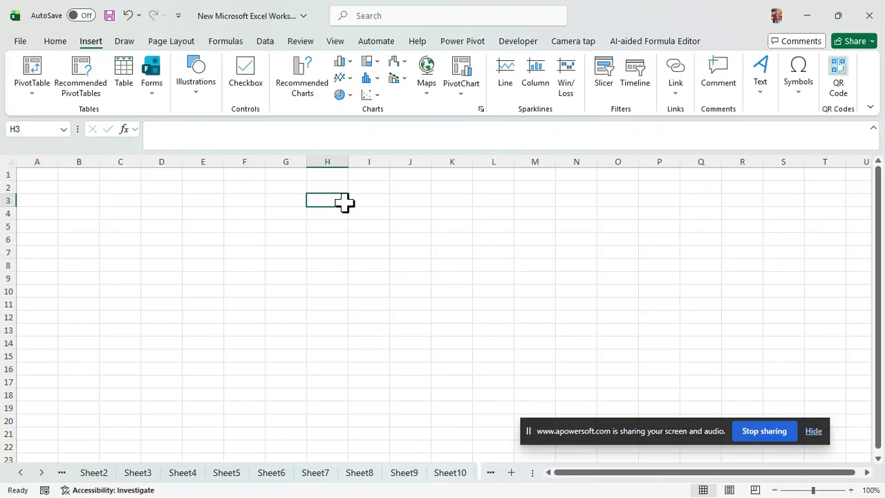
key(Up)
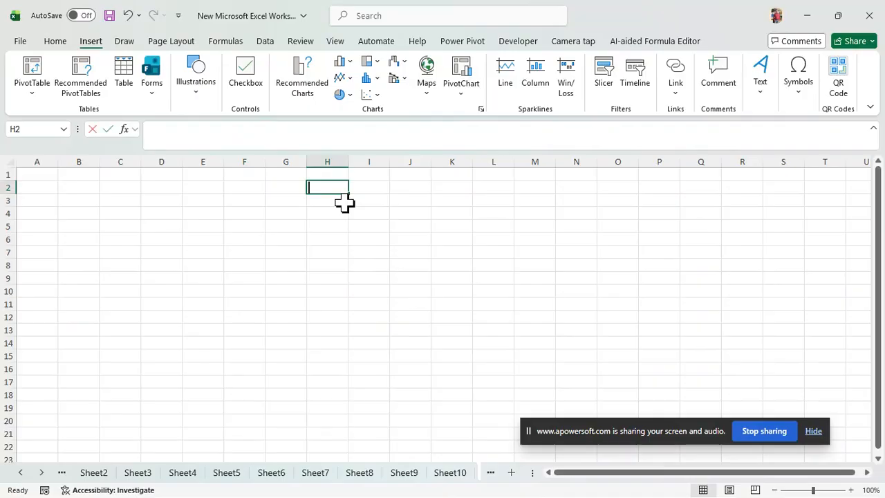
text(Name)
key(Tab)
text(Locaton)
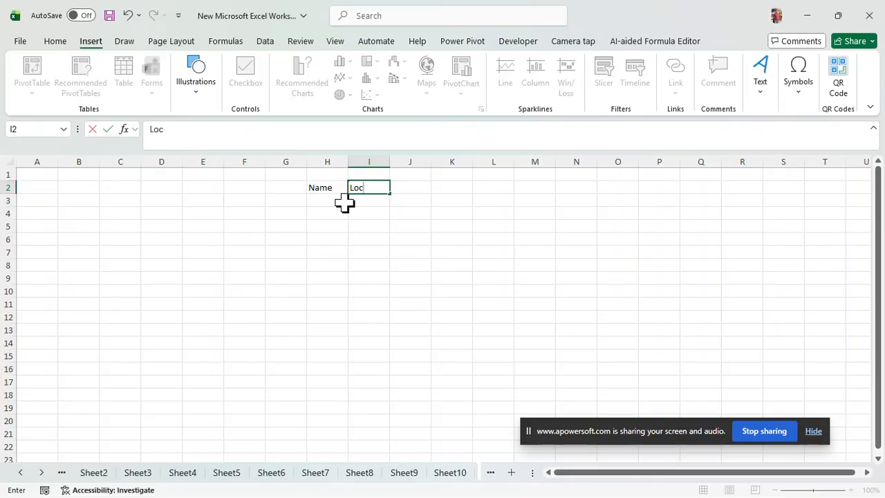
key(BackSpace)
key(BackSpace)
key(BackSpace)
text(Location)
key(Tab)
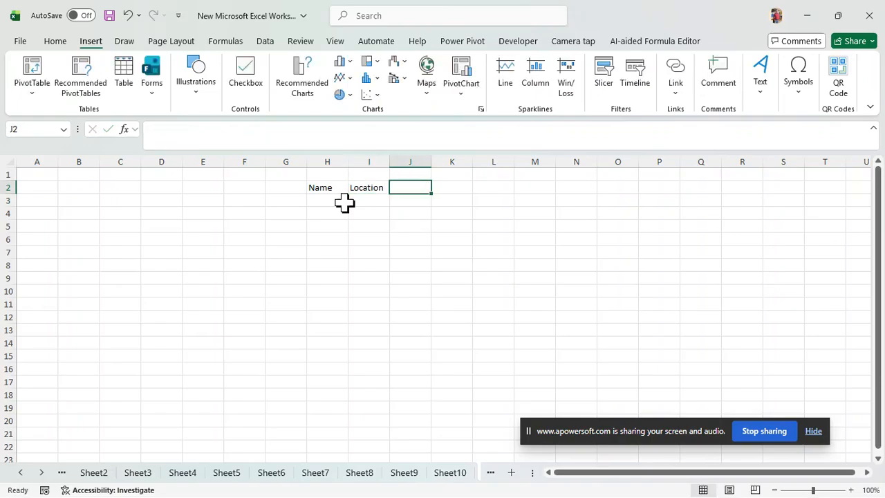
text(Conta)
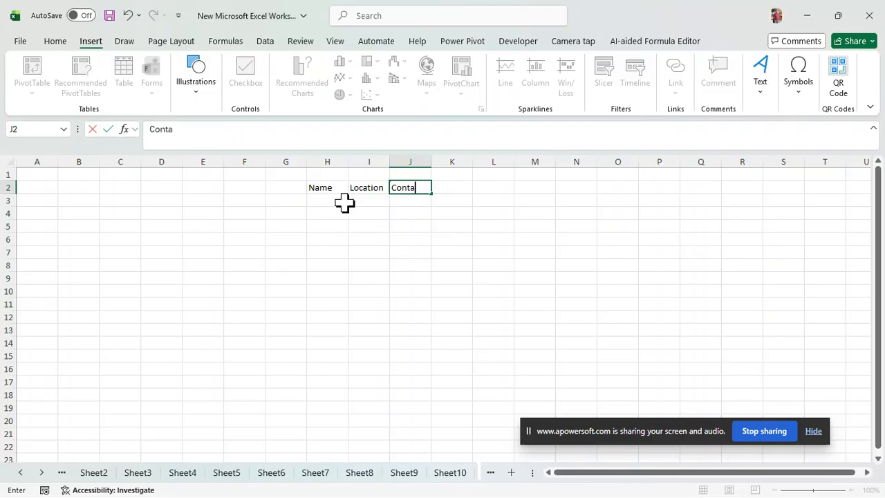
text(cvt)
key(BackSpace)
key(BackSpace)
text(t)
Step: Fill in the first record in row 3 with the person's full name, location Udaipur and contact number
click(344, 202)
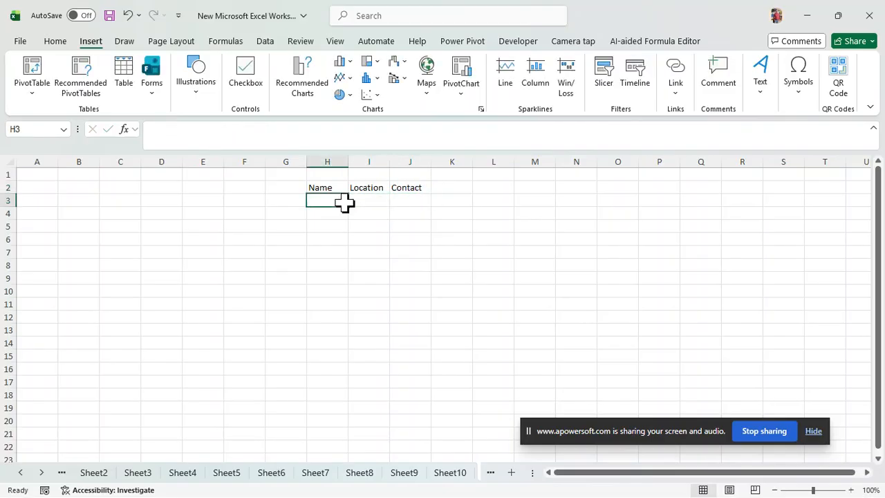
text(Charu)
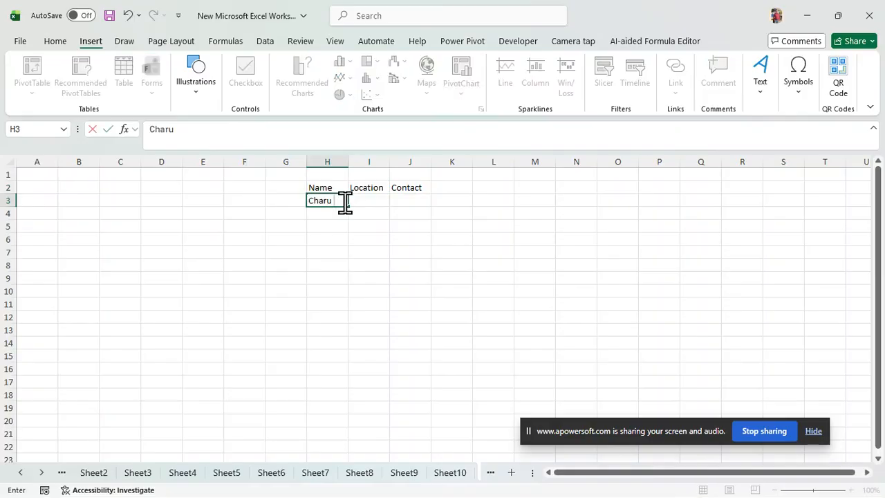
text( Kumar Mathur)
click(344, 202)
key(Tab)
text(Uda)
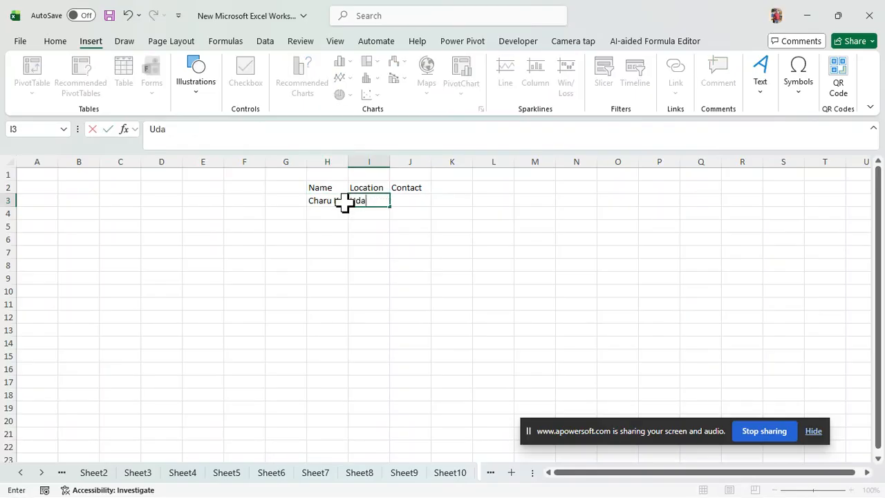
text(ipur)
key(Tab)
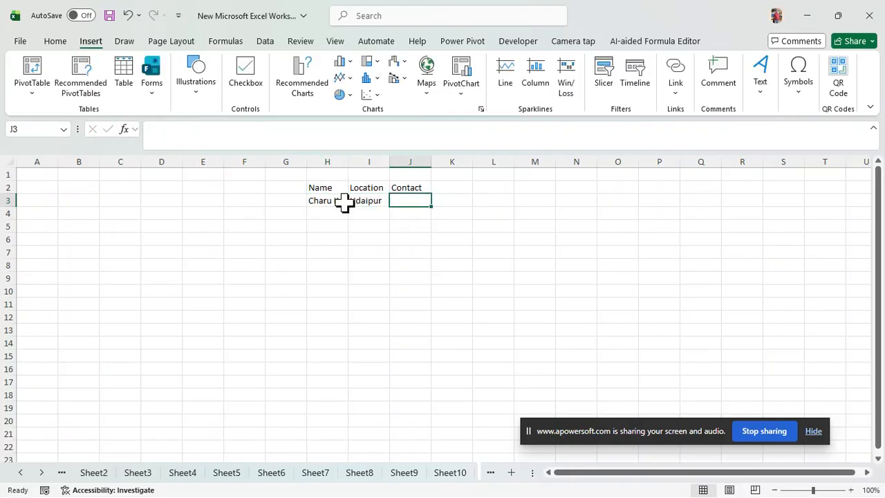
text(768736580)
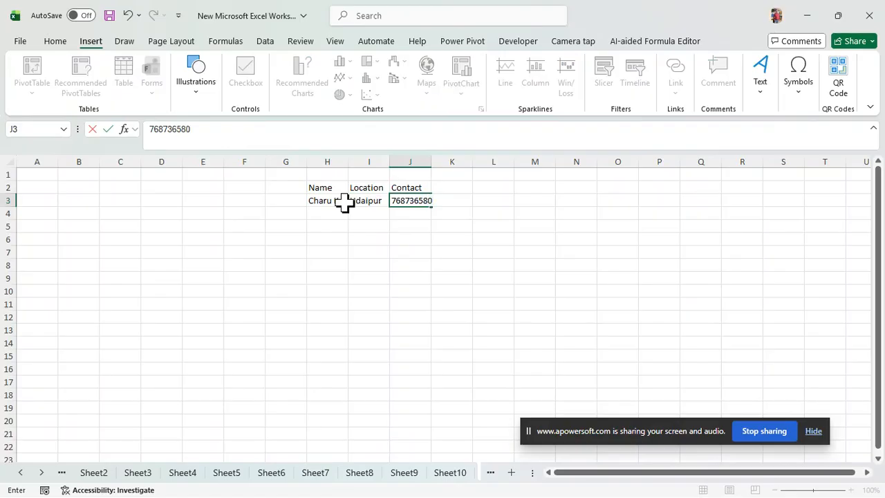
key(Return)
Step: Select the headers and first record in H2:J3 and open the data entry form for that list
key(Up)
key(Left)
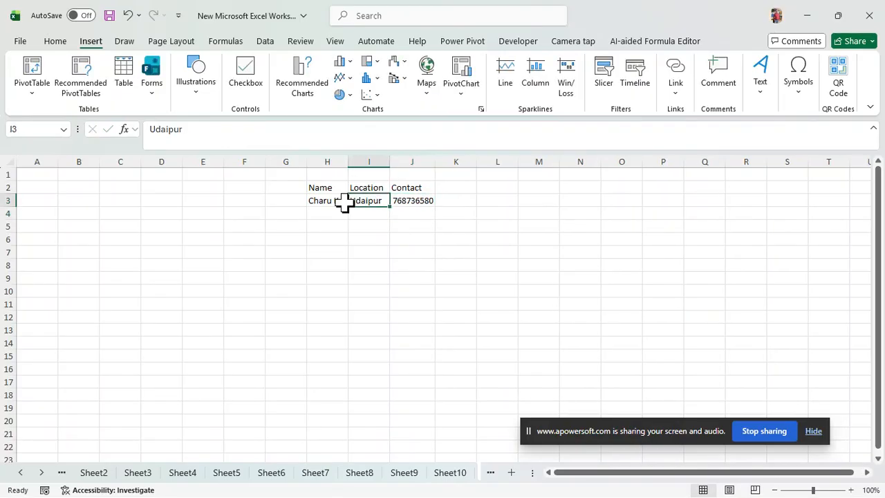
key(Left)
key(Up)
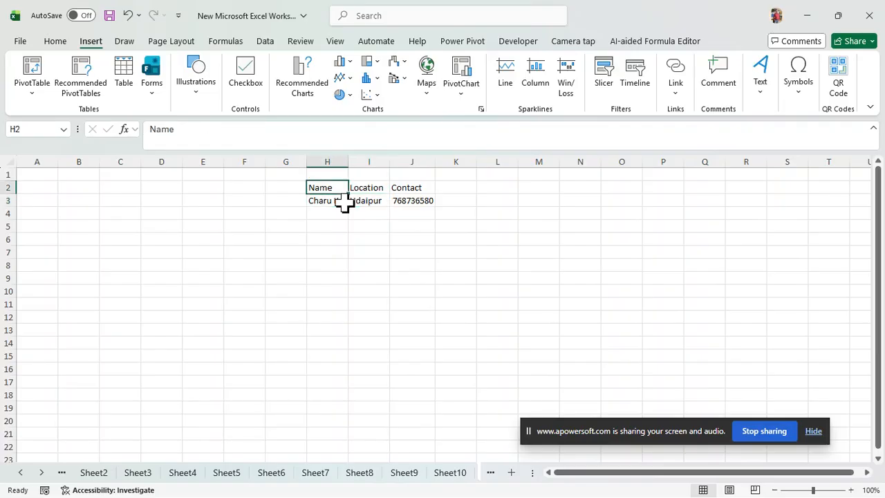
key(shift+Right)
key(shift+Right)
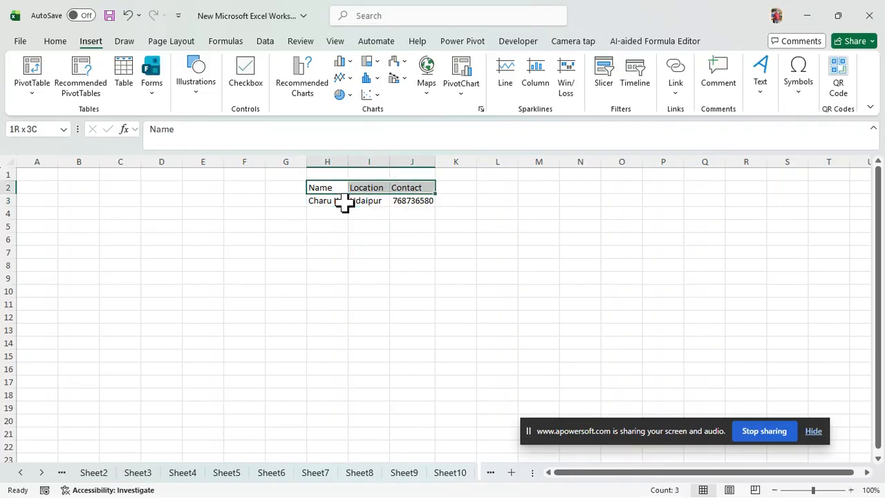
key(shift+Down)
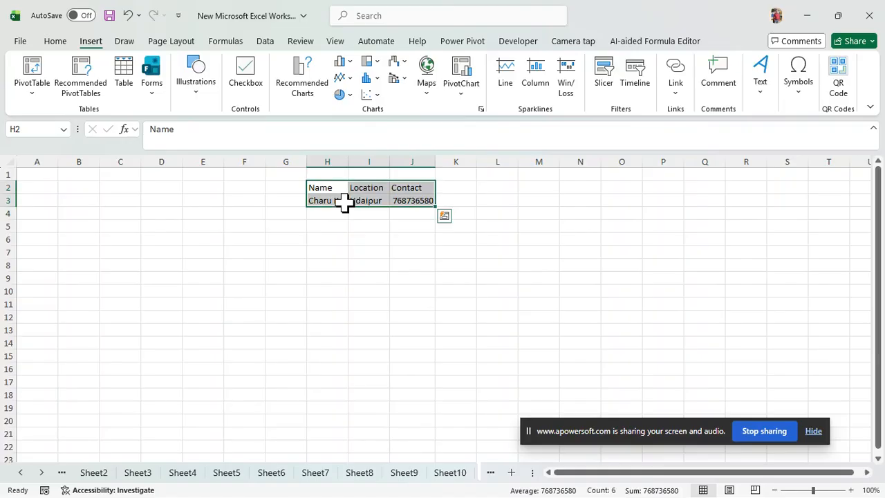
key(alt+d)
key(o)
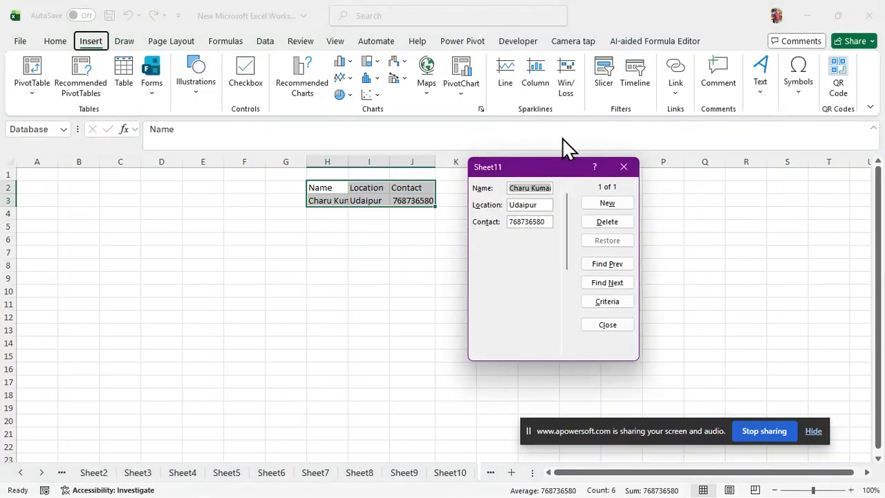
Step: Add a new record through the data form with the person's name, location Ajmer and contact number, and close the form
click(608, 204)
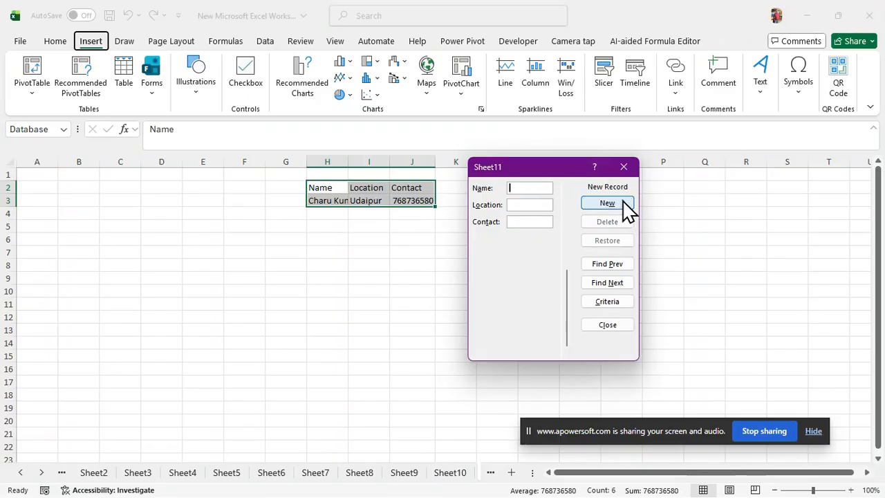
text(Dee)
text(6546584)
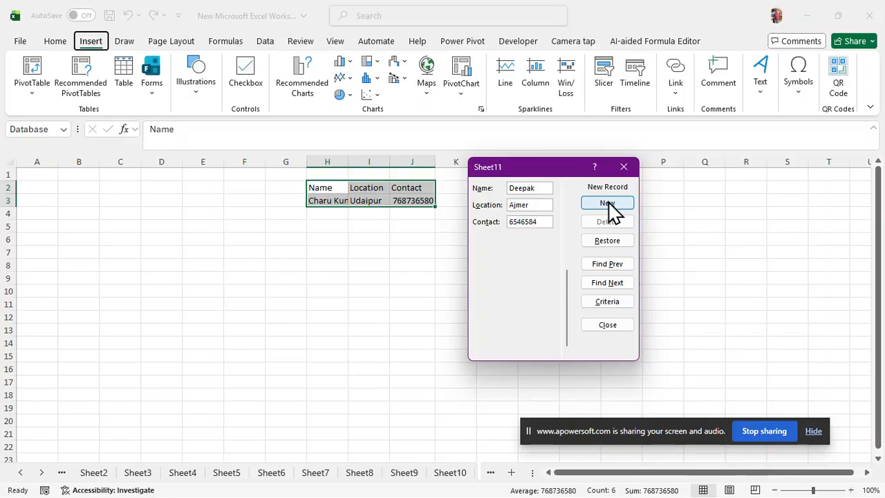
click(607, 204)
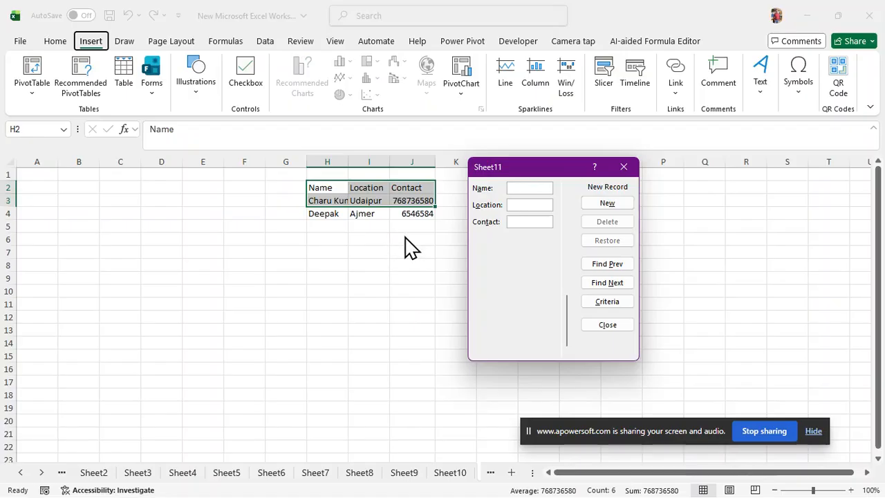
click(623, 168)
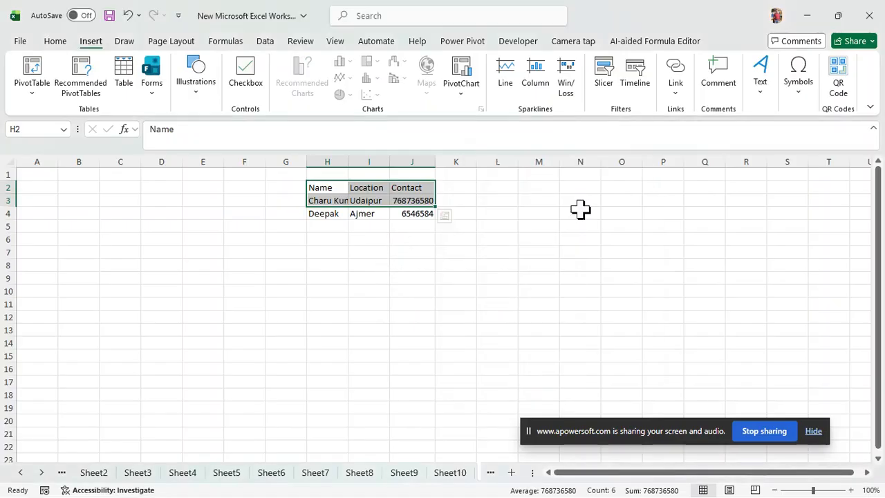
Step: View the workbook statistics for the current sheet and the whole workbook, and close them
click(329, 267)
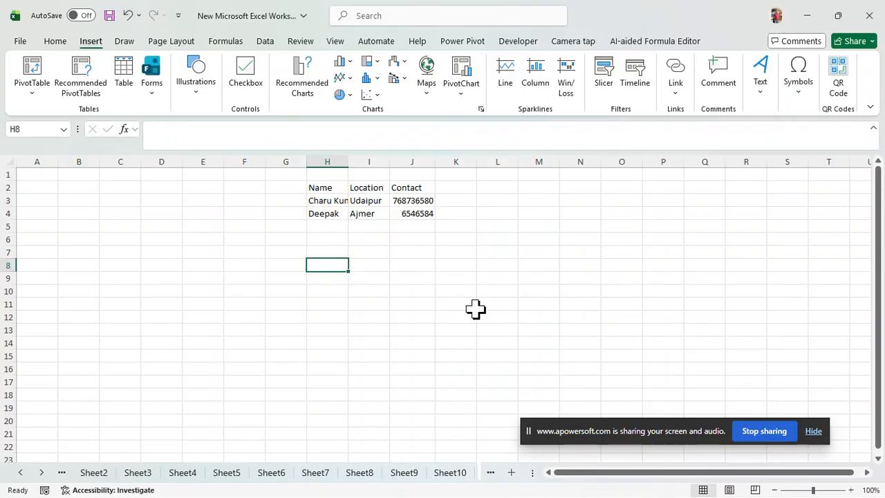
click(301, 43)
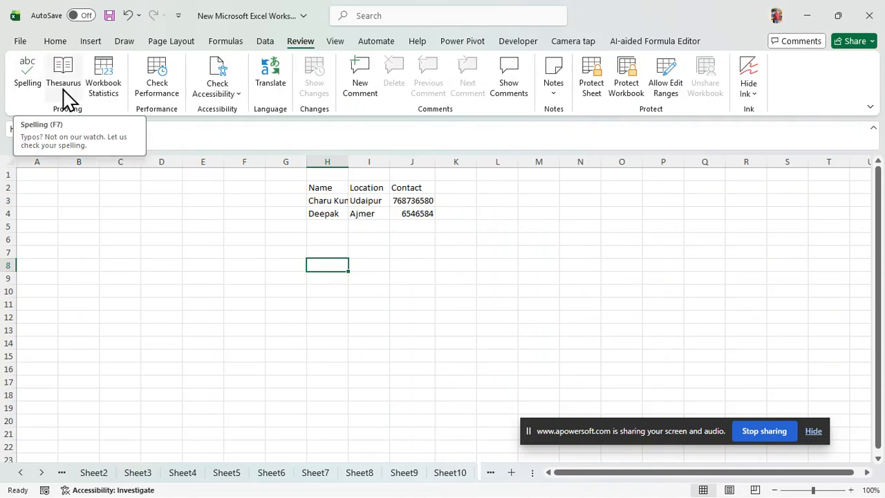
click(104, 97)
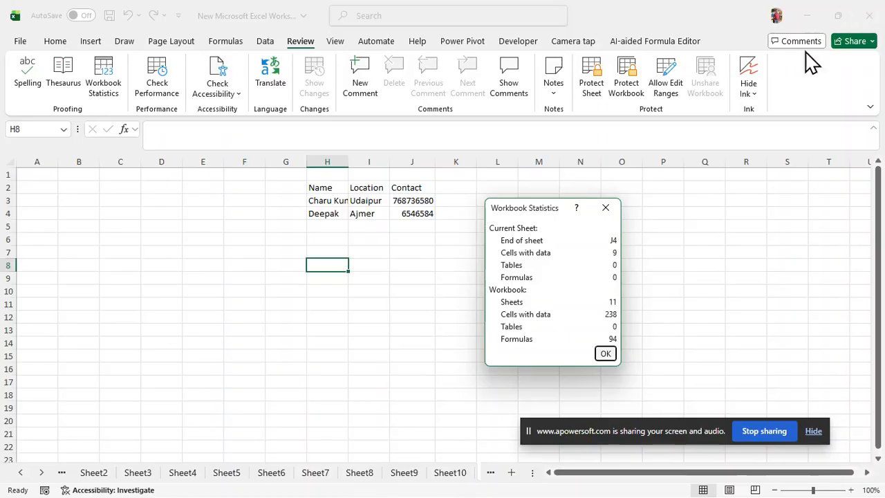
click(603, 209)
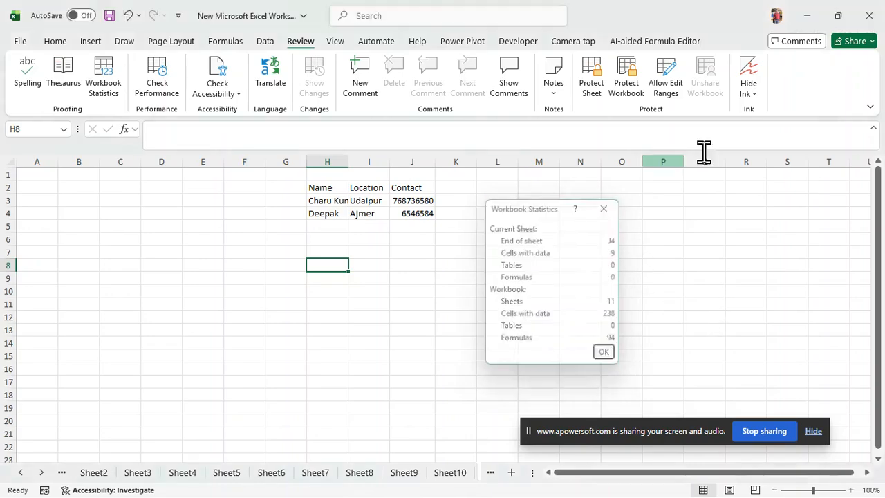
click(806, 17)
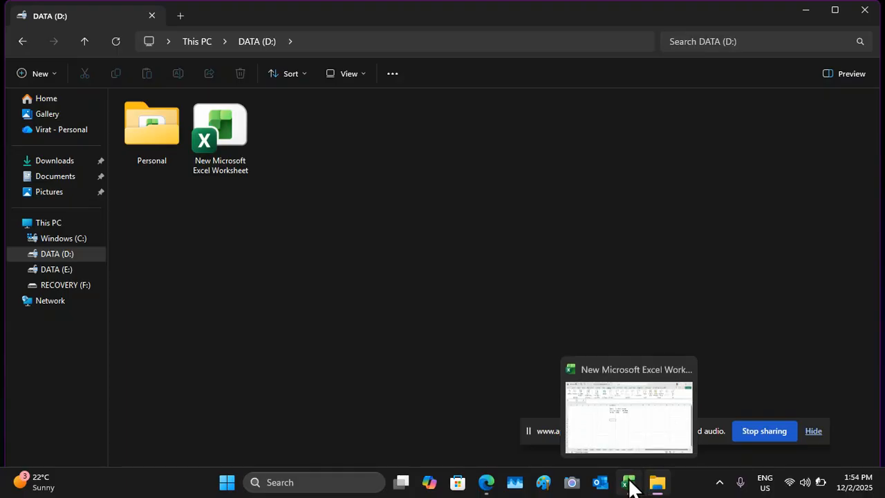
click(630, 485)
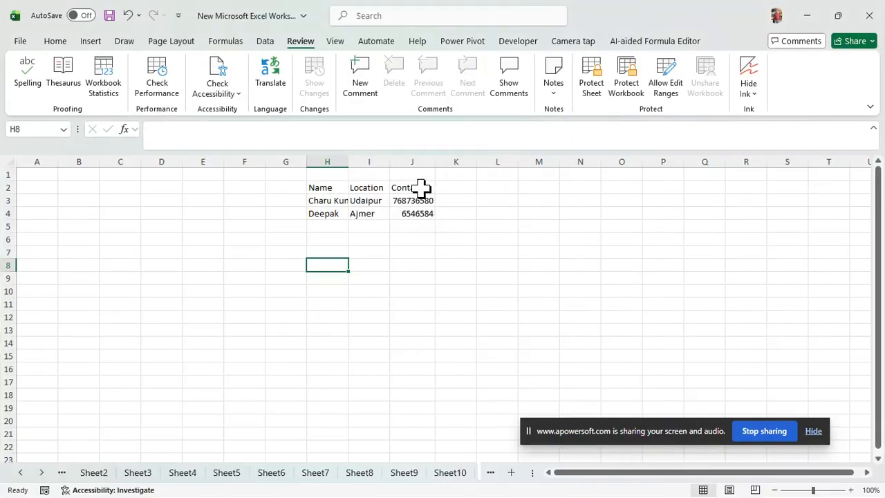
Step: Run the workbook performance check, review its results and close them
click(157, 91)
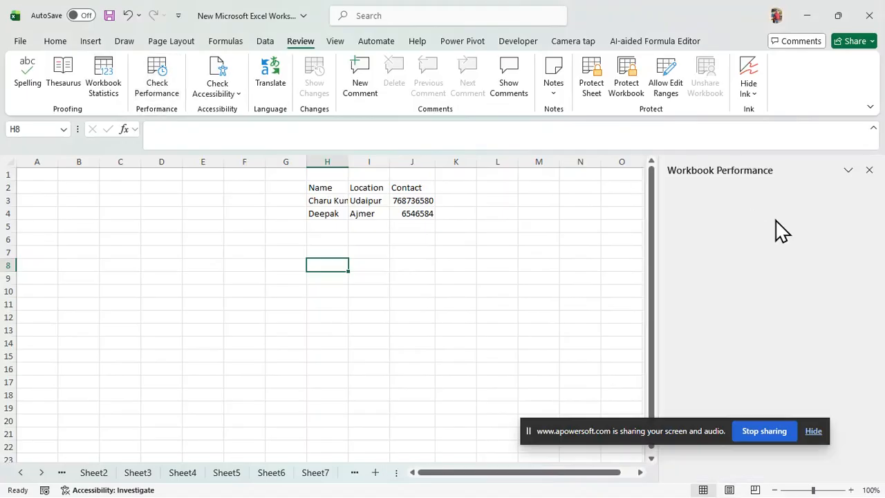
drag(683, 431, 698, 457)
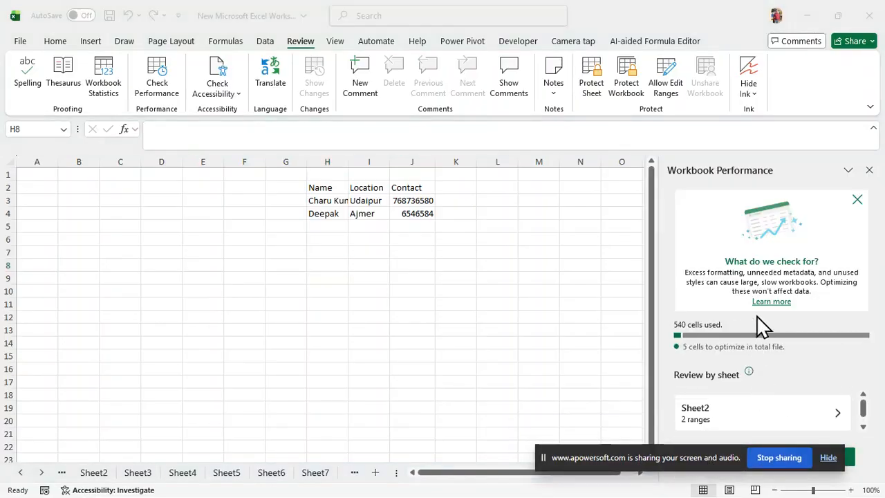
click(214, 102)
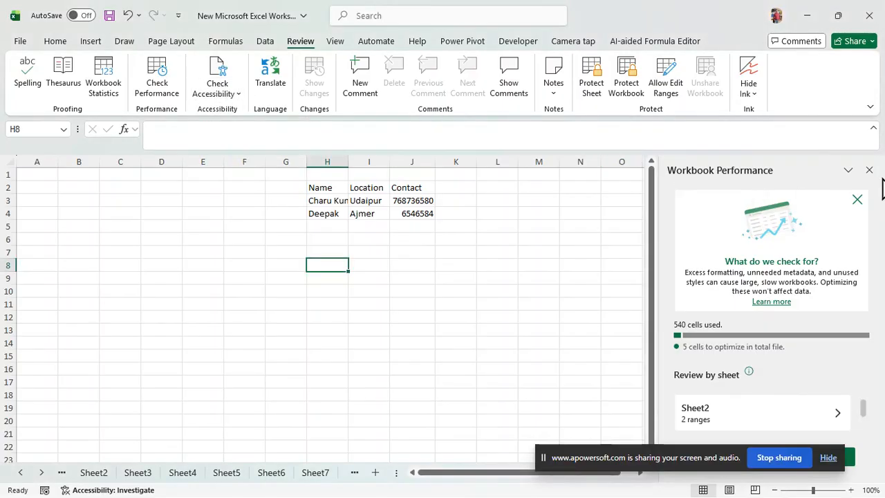
click(869, 170)
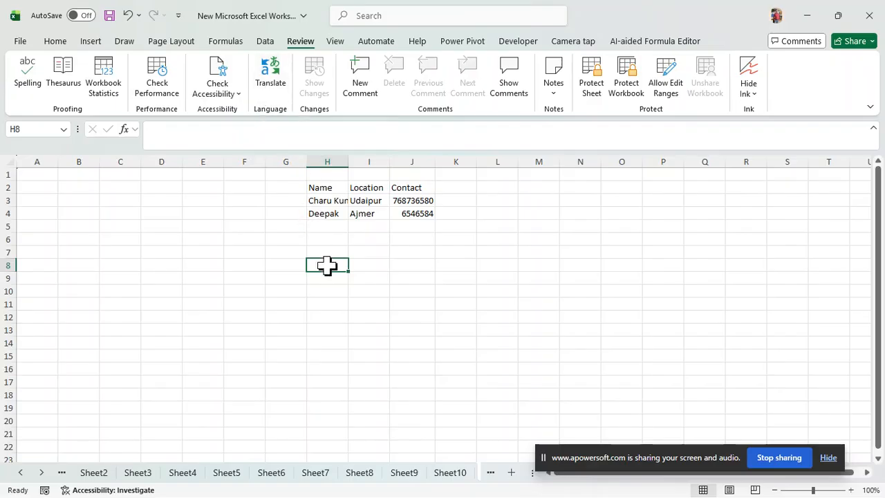
Step: Start a TRANSLATE formula in I7 with the text "How are you" and English ("en") as the source language
click(371, 252)
text(=tran)
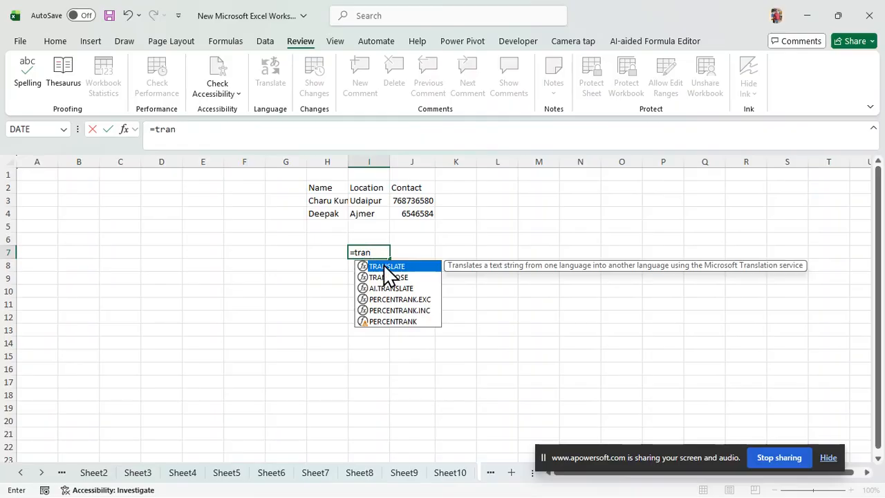
double_click(384, 265)
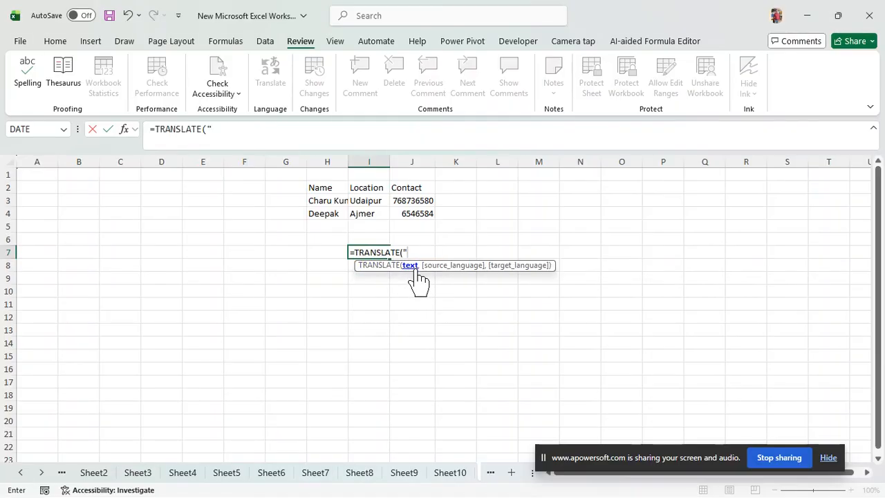
text("How are you)
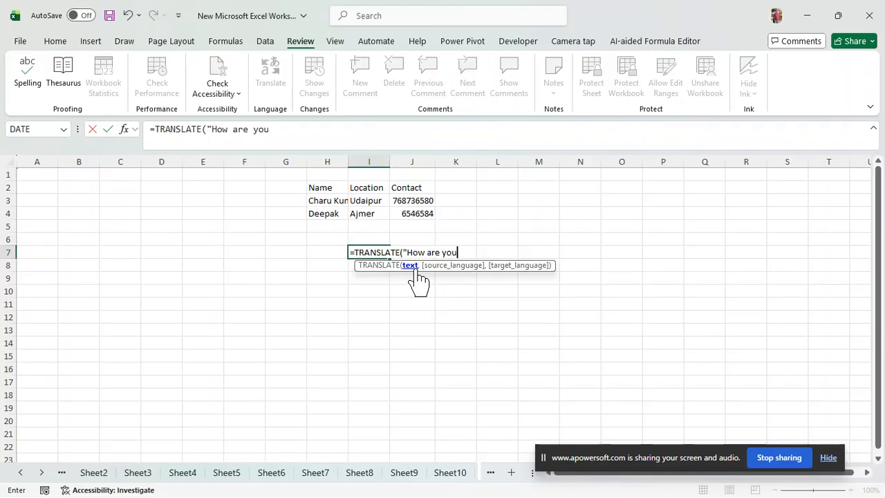
text(",en)
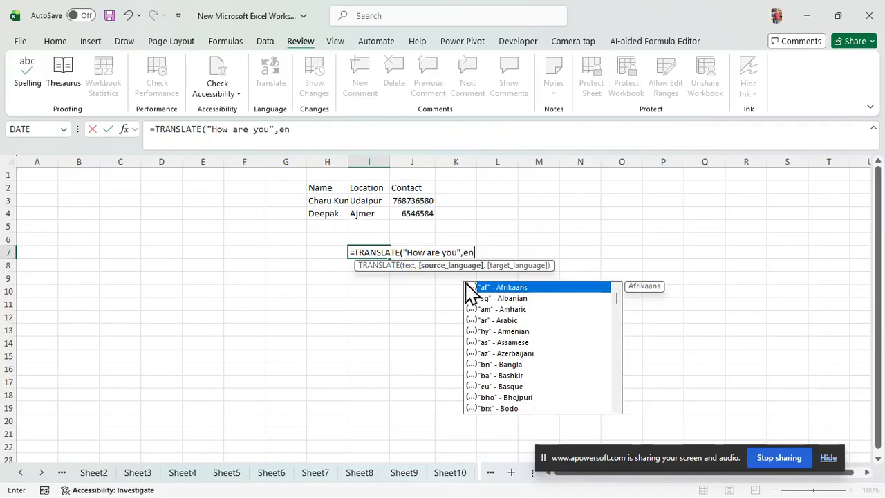
scroll(573, 373, down, 1)
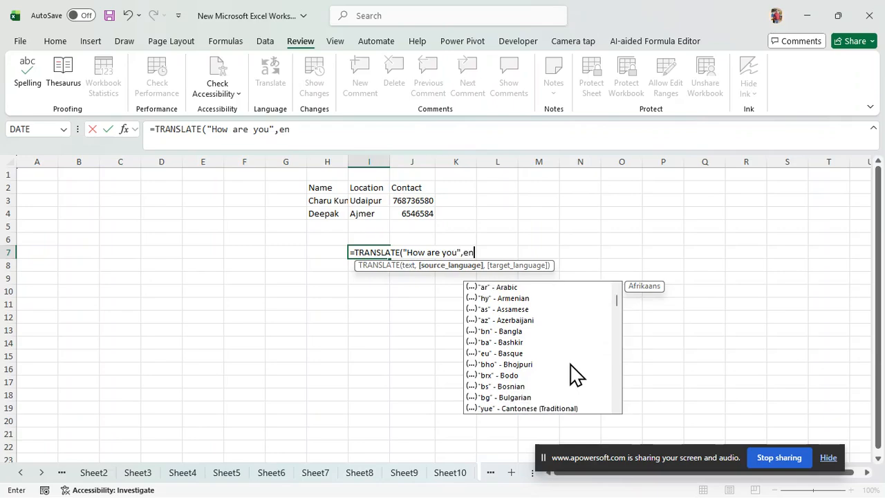
scroll(573, 373, down, 5)
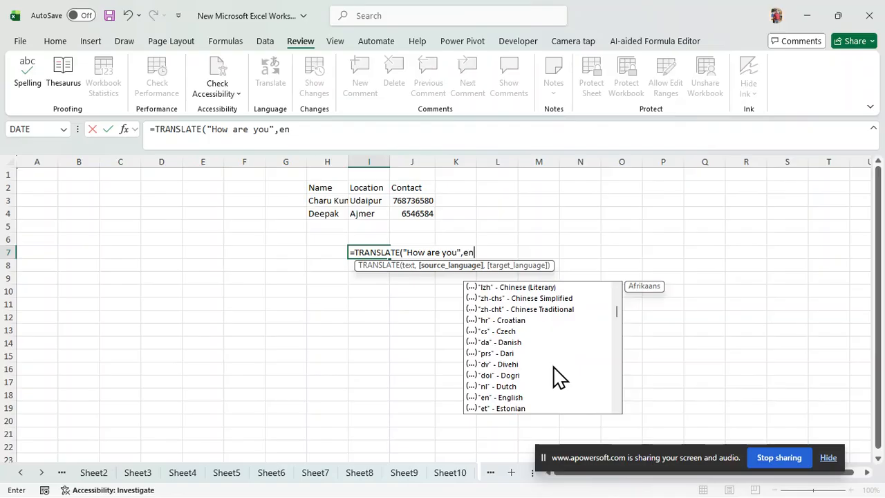
scroll(559, 377, down, 1)
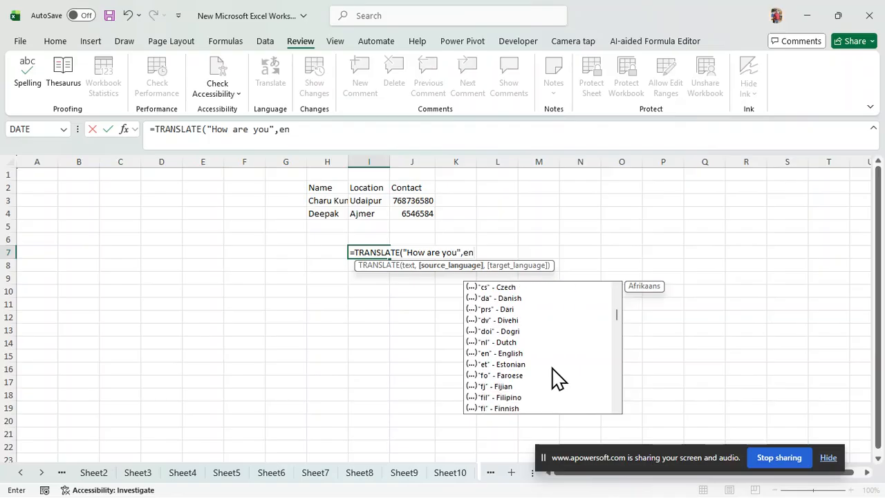
double_click(515, 354)
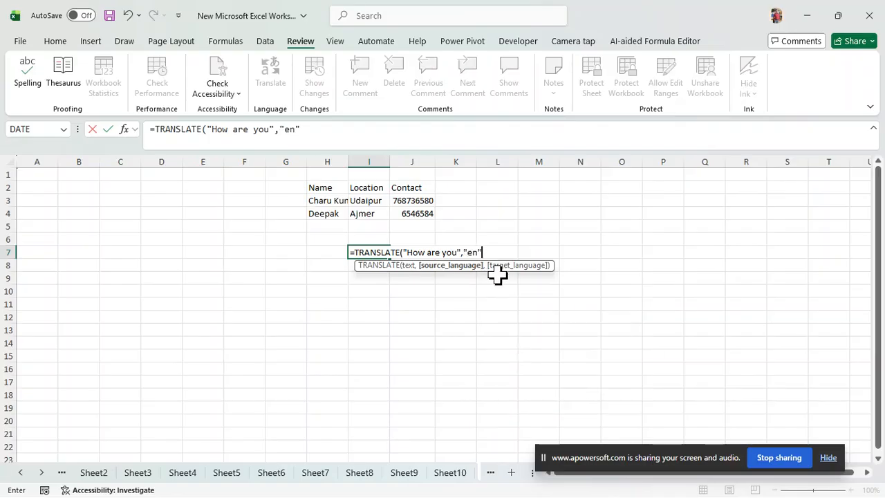
Step: Complete the TRANSLATE formula in I7 with French ("fr") as the target language and widen column I to fit the translation
text(,)
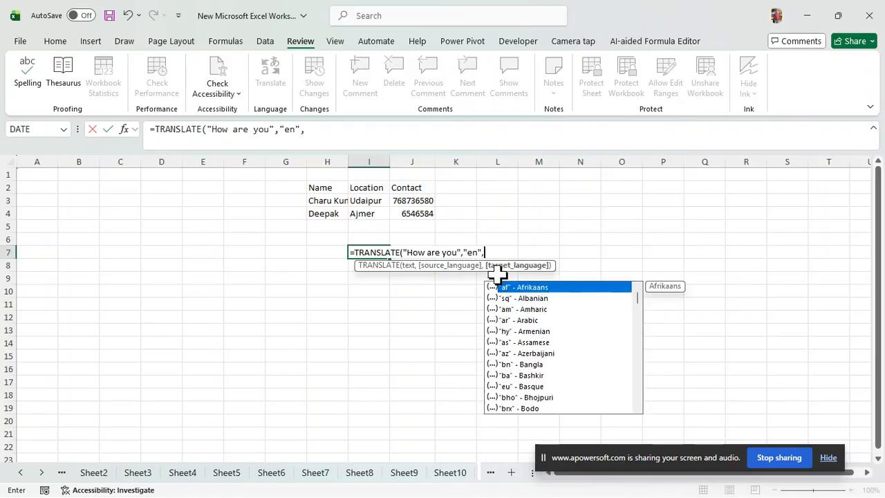
scroll(517, 345, down, 6)
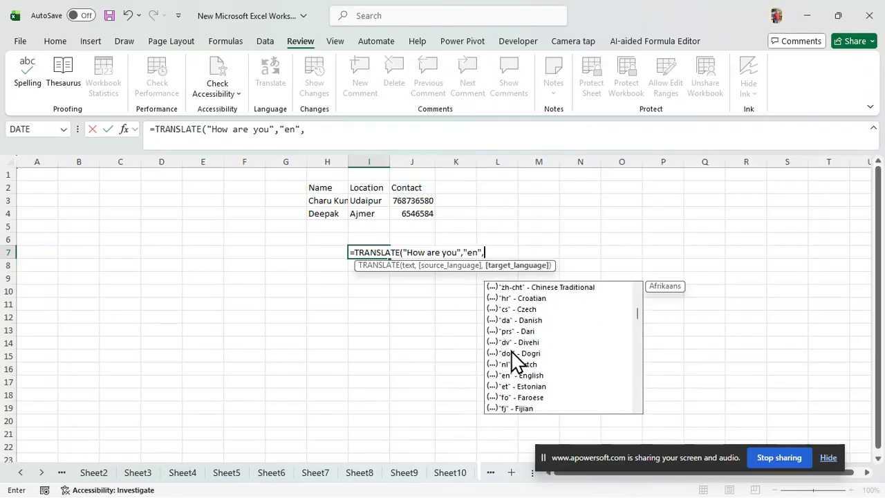
scroll(513, 356, down, 2)
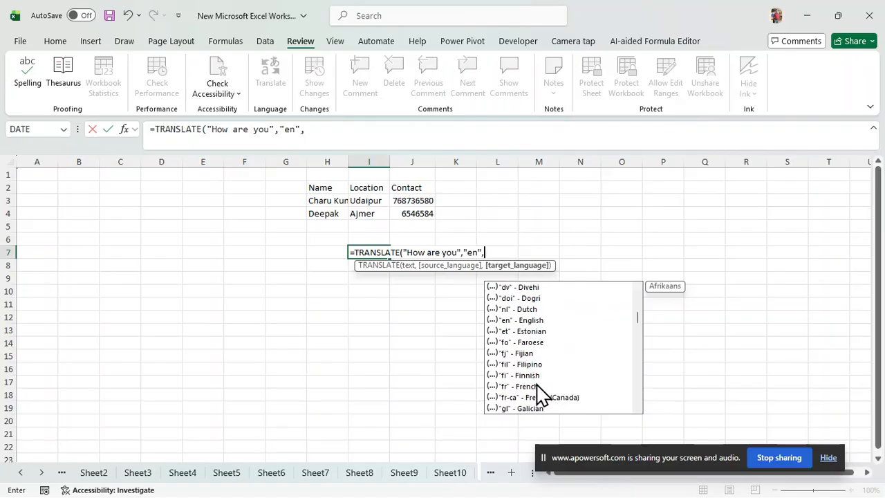
double_click(537, 387)
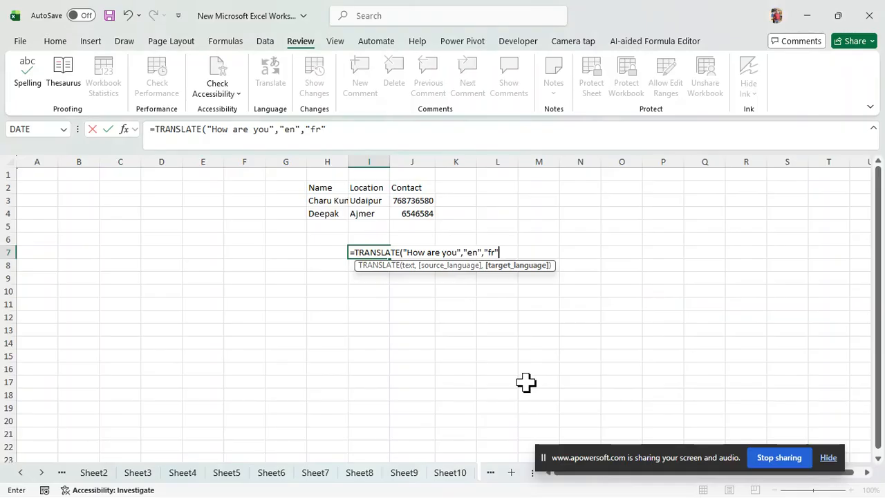
key(Return)
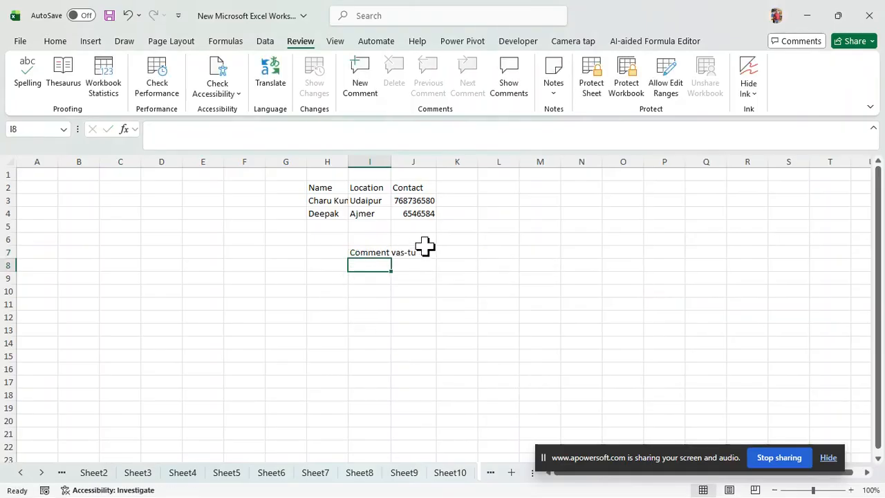
drag(390, 162, 447, 165)
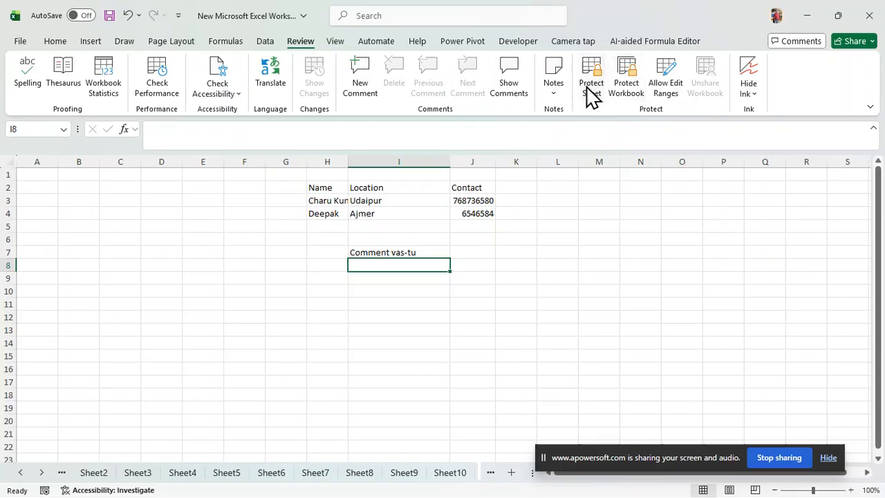
Step: View the workbook structure protection options and close them without applying any protection
click(630, 91)
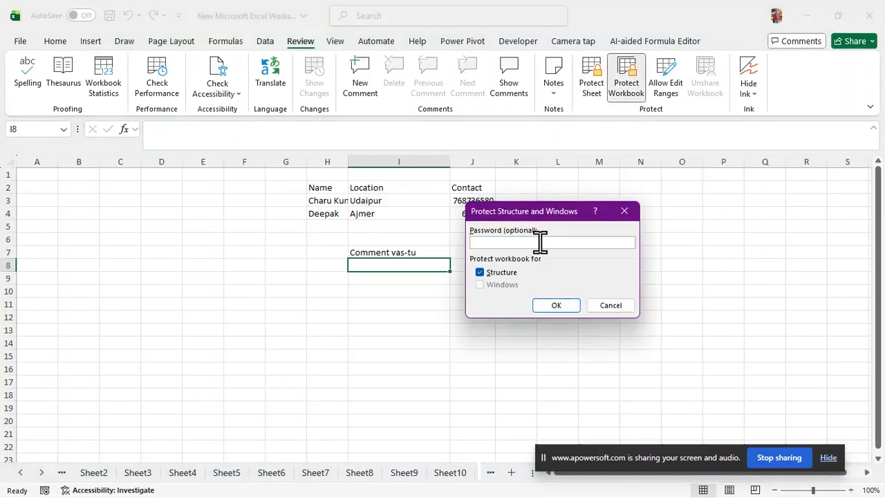
click(621, 302)
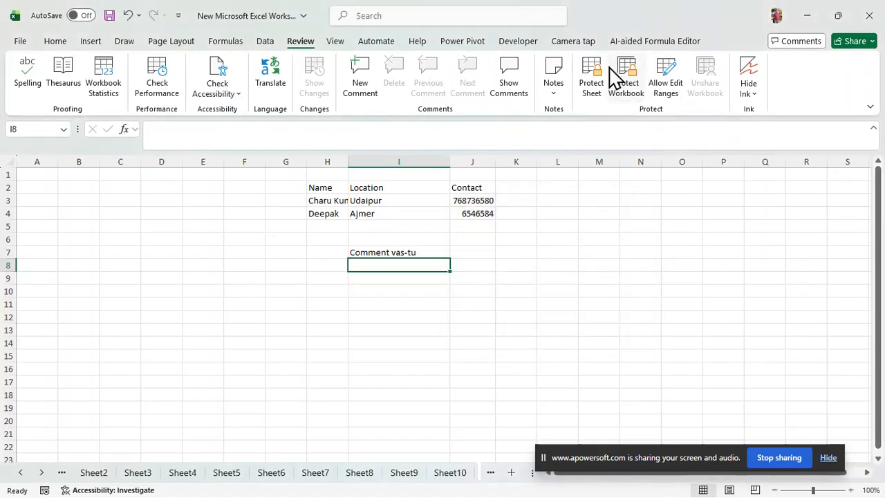
Step: View the workbook structure protection and sheet protection options, closing both without applying any protection
click(631, 93)
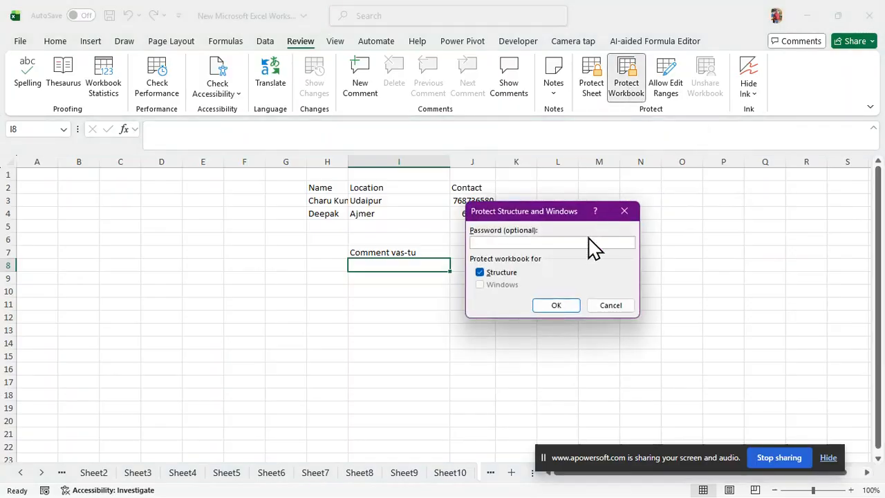
click(625, 211)
click(591, 81)
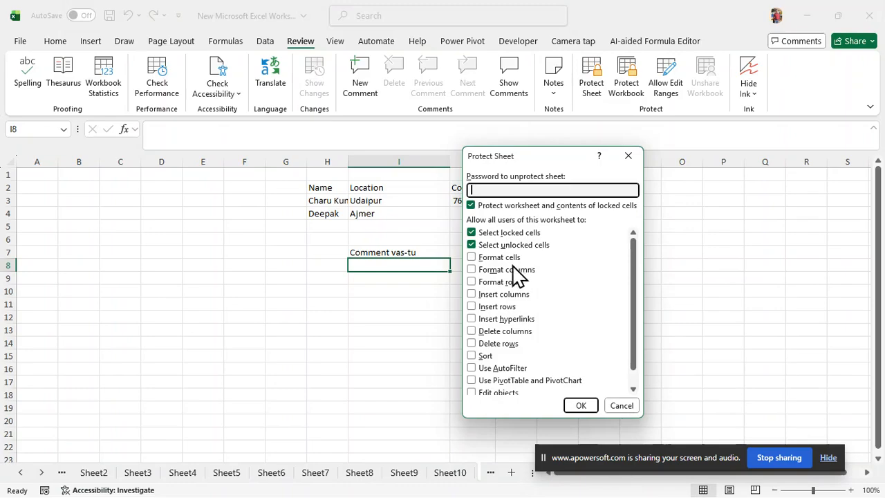
click(620, 405)
Step: Examine the cell protection settings for column J, close them without changes and deselect the column
click(472, 160)
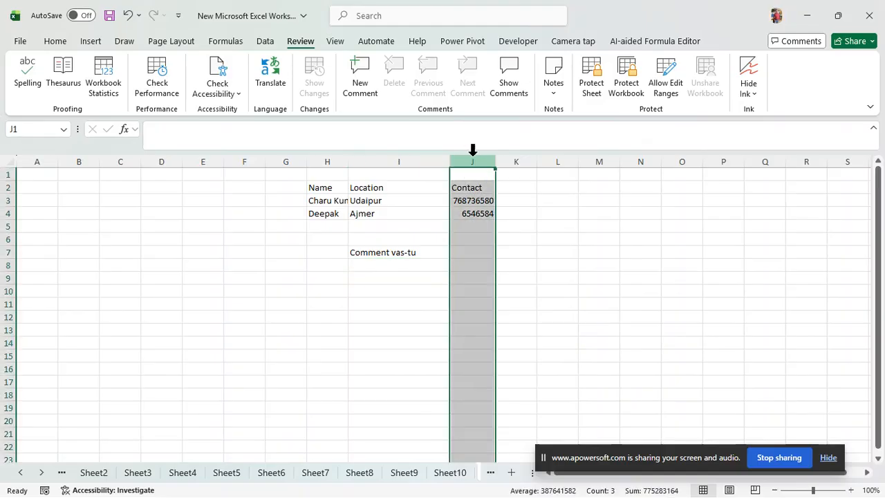
right_click(473, 160)
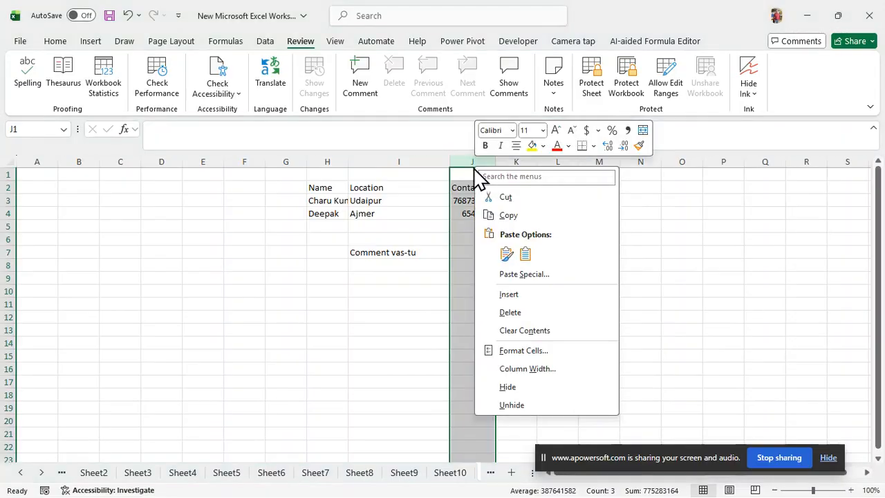
click(524, 351)
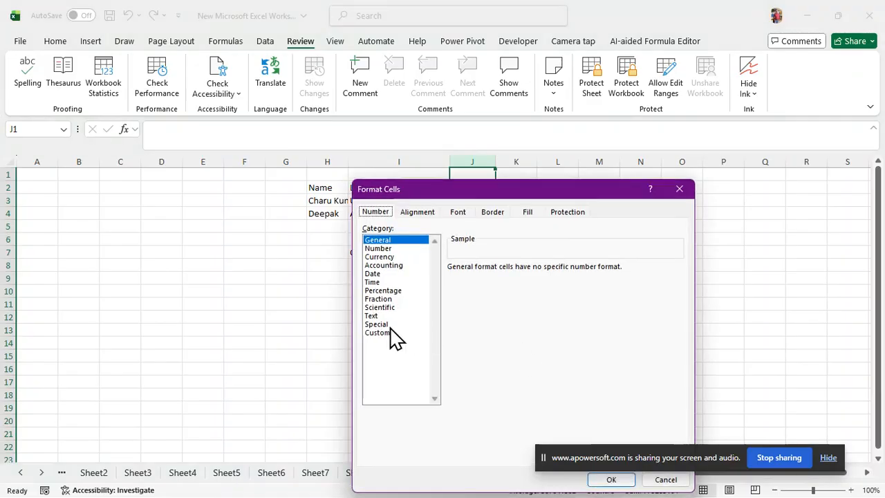
click(557, 216)
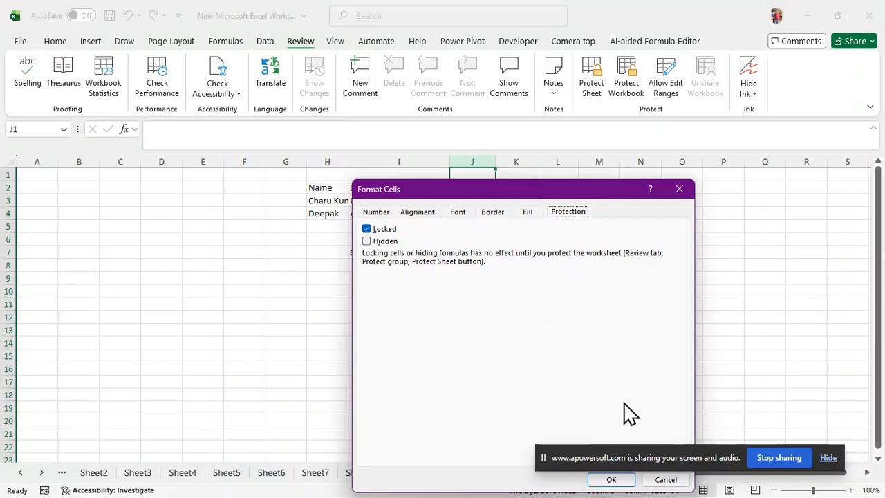
click(680, 187)
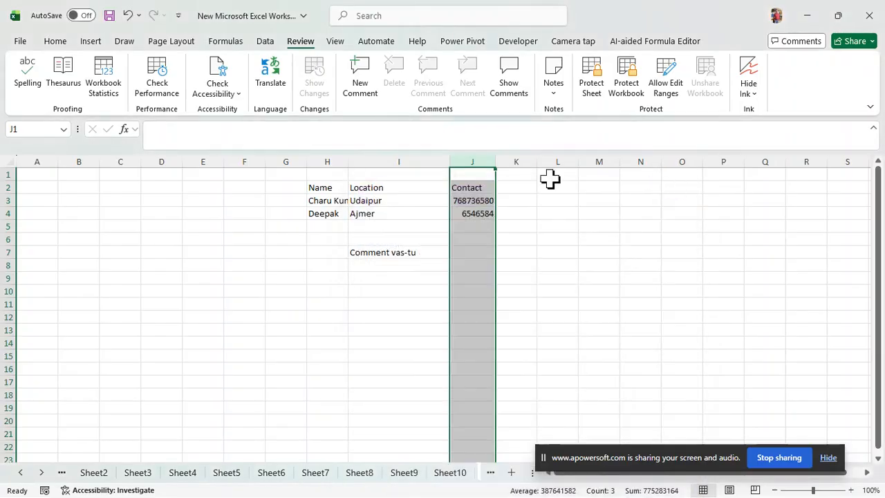
click(579, 287)
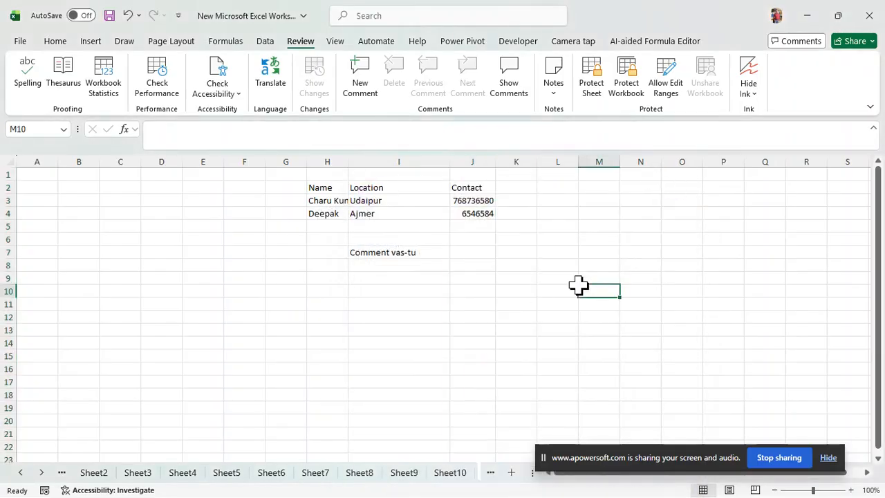
drag(579, 287, 568, 279)
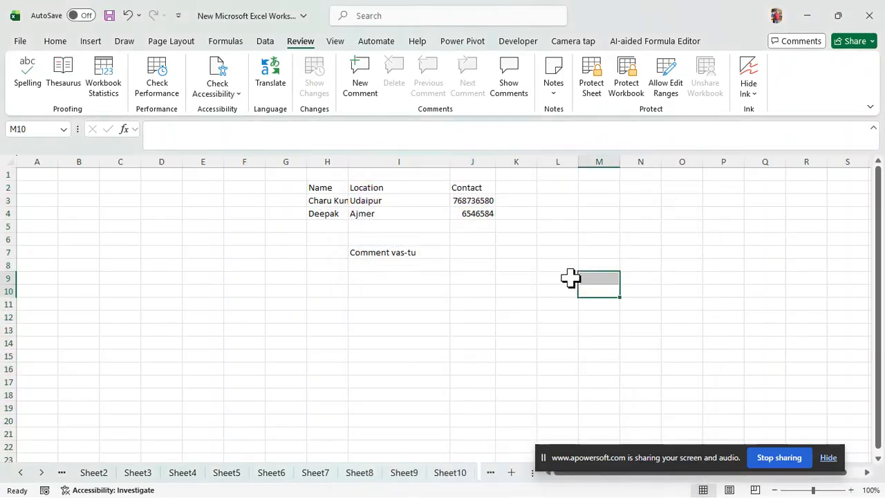
Step: Try to toggle the display of the worksheet's gridlines
click(59, 44)
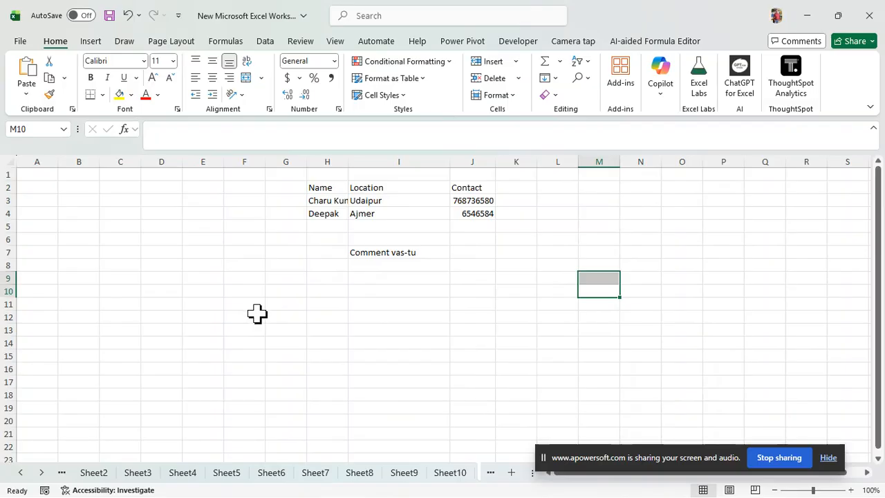
click(275, 266)
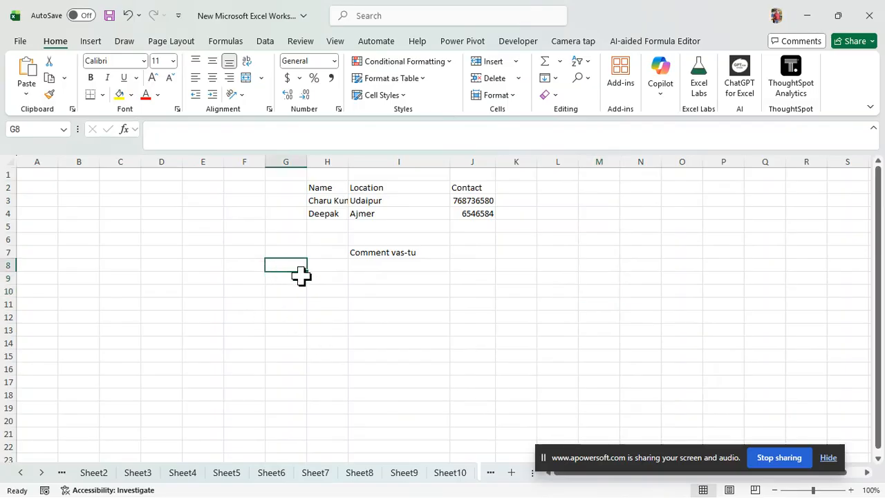
key(alt)
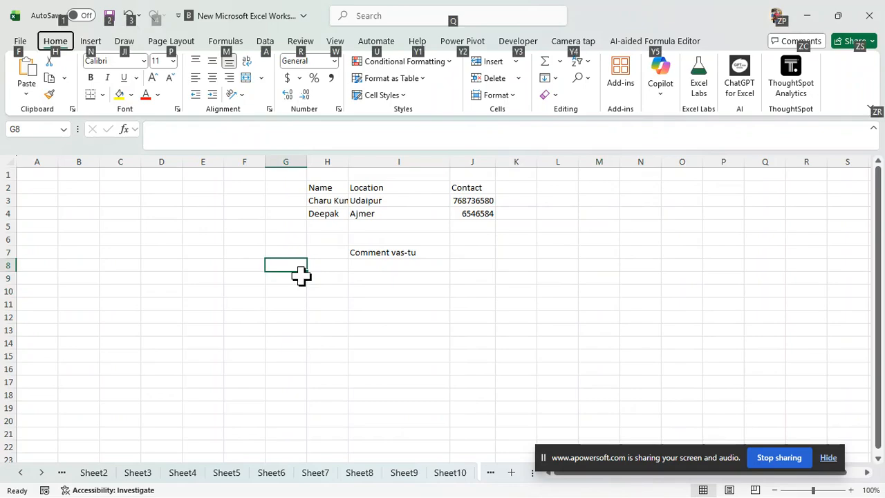
key(alt)
key(alt)
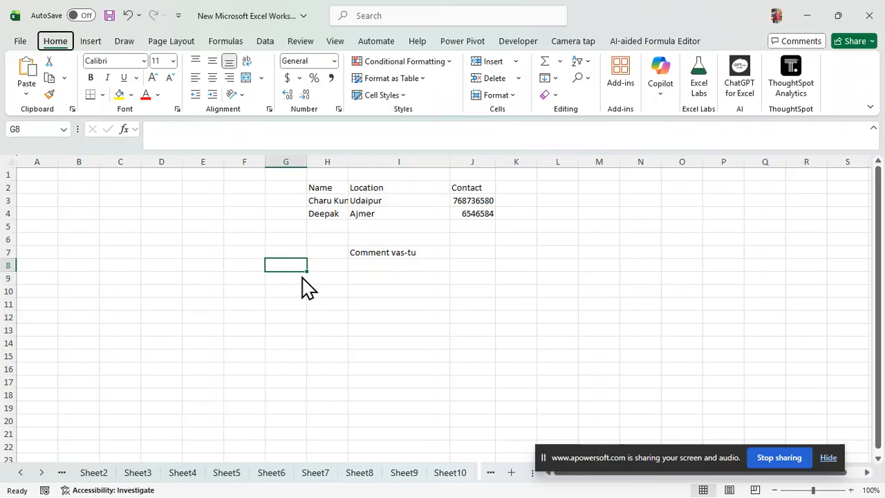
key(w)
key(v)
key(g)
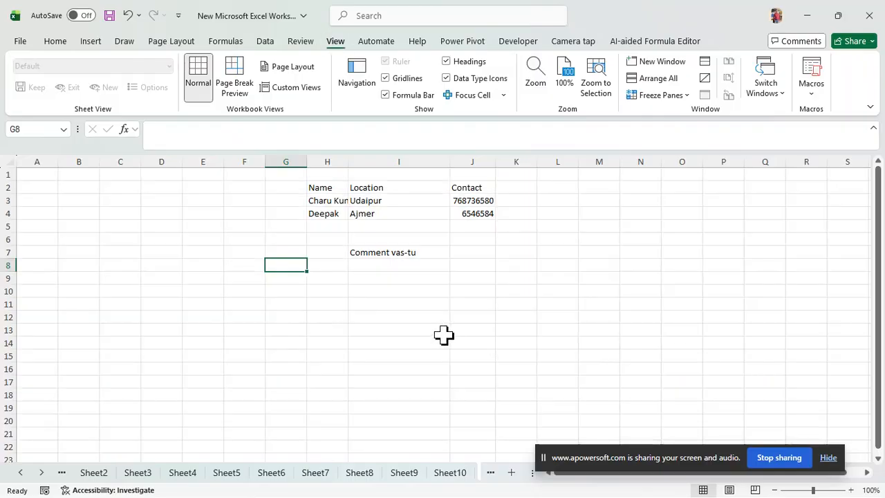
Step: Open the Data Validation settings for cell E11
click(408, 329)
click(58, 43)
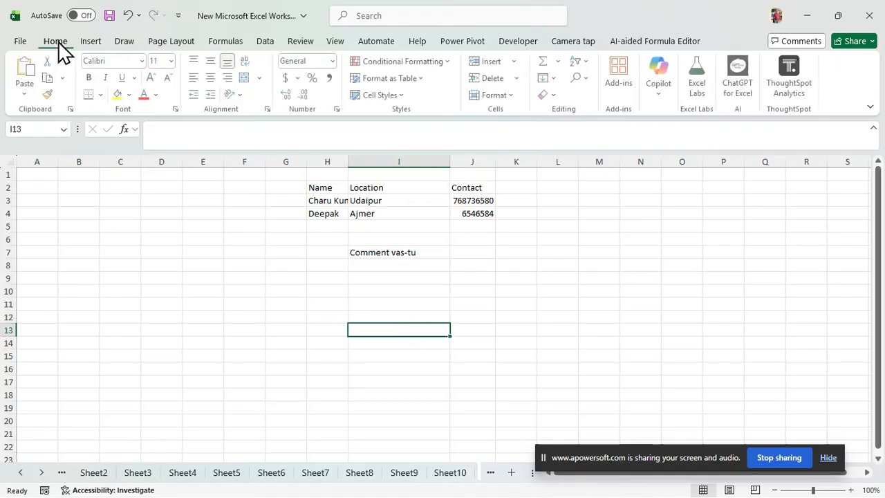
click(219, 307)
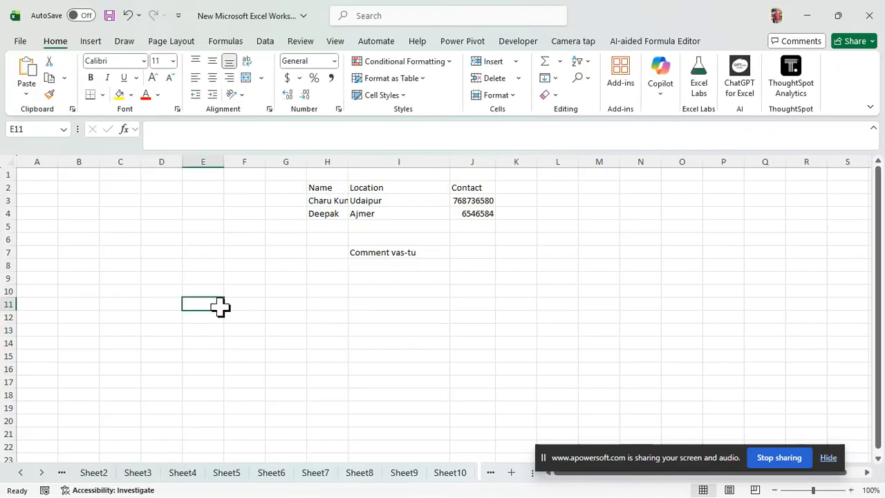
key(alt)
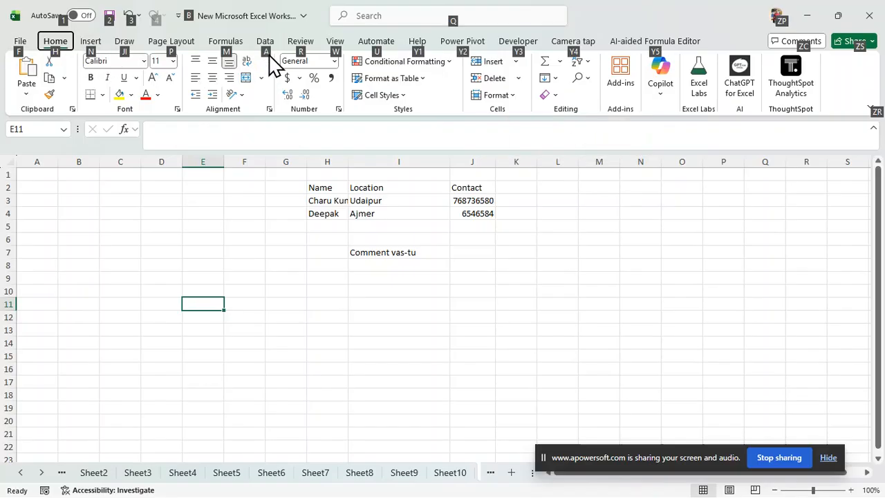
key(a)
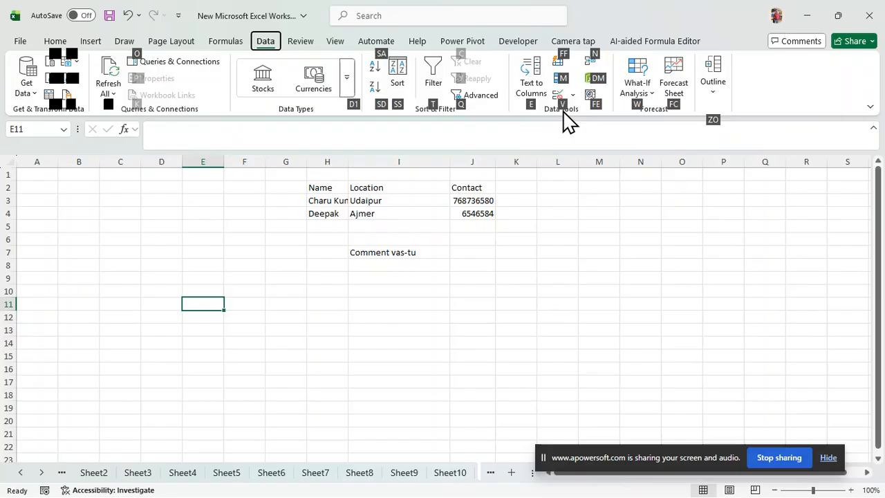
key(v)
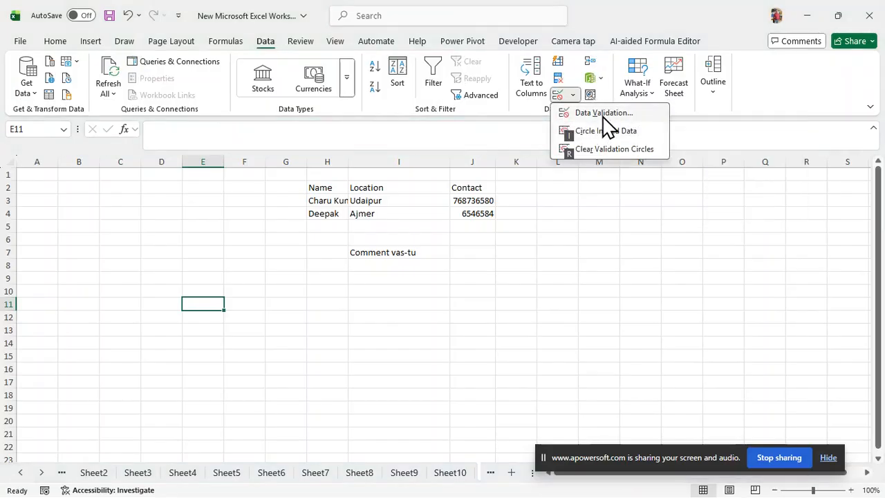
key(v)
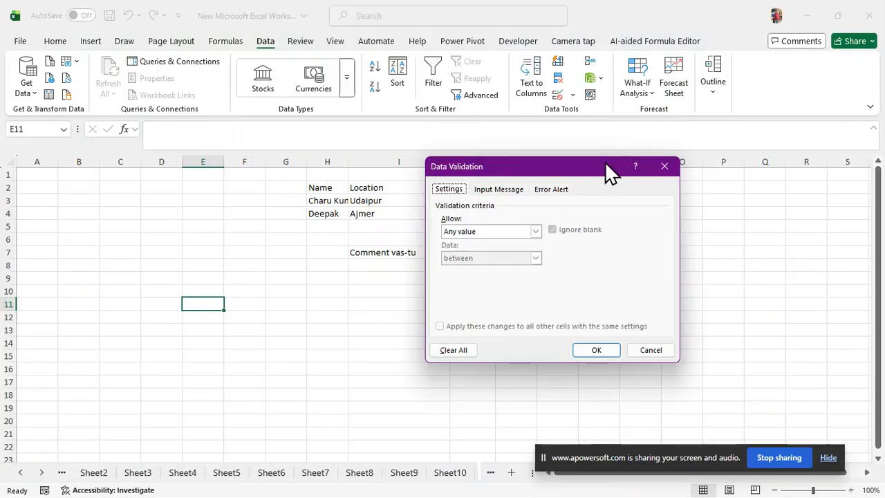